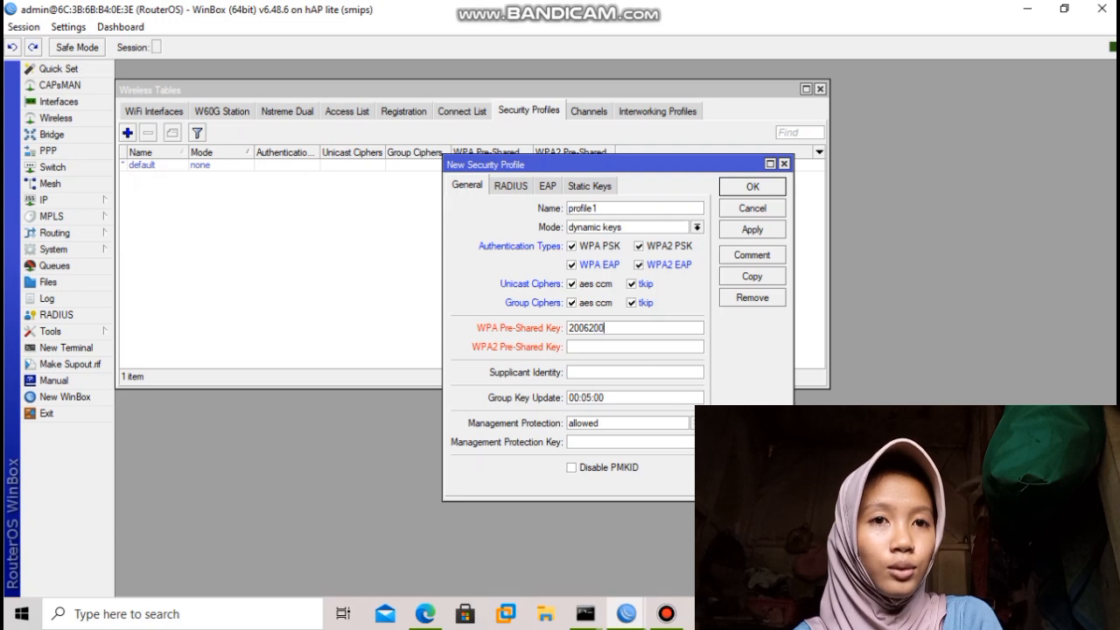
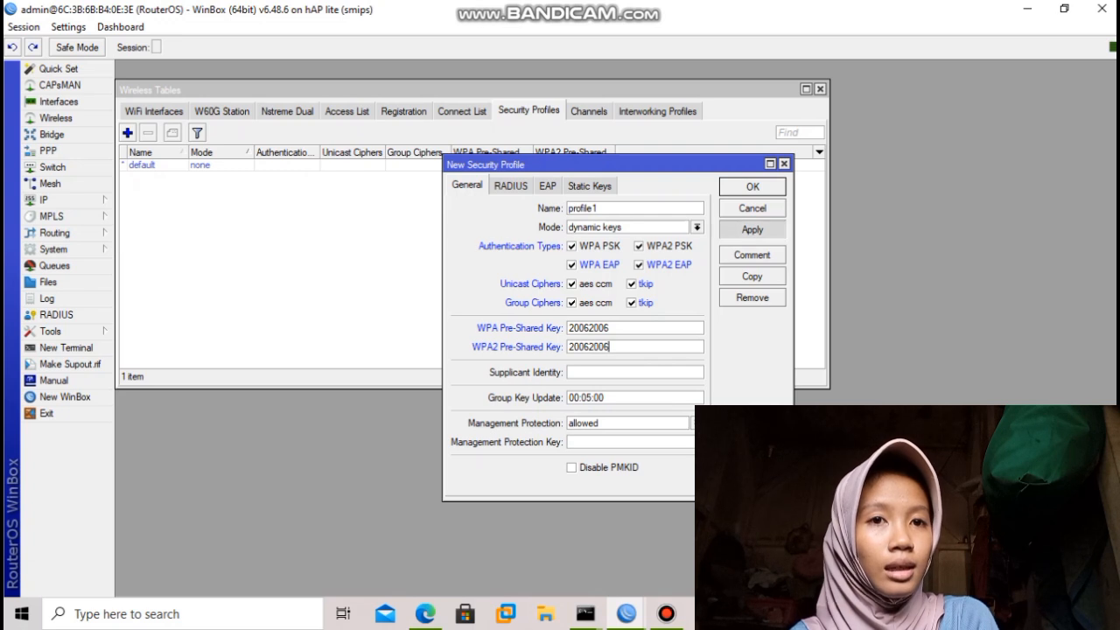
Step: Enter the WPA/WPA2 pre-shared key for profile1 and save the profile
click(752, 230)
click(753, 187)
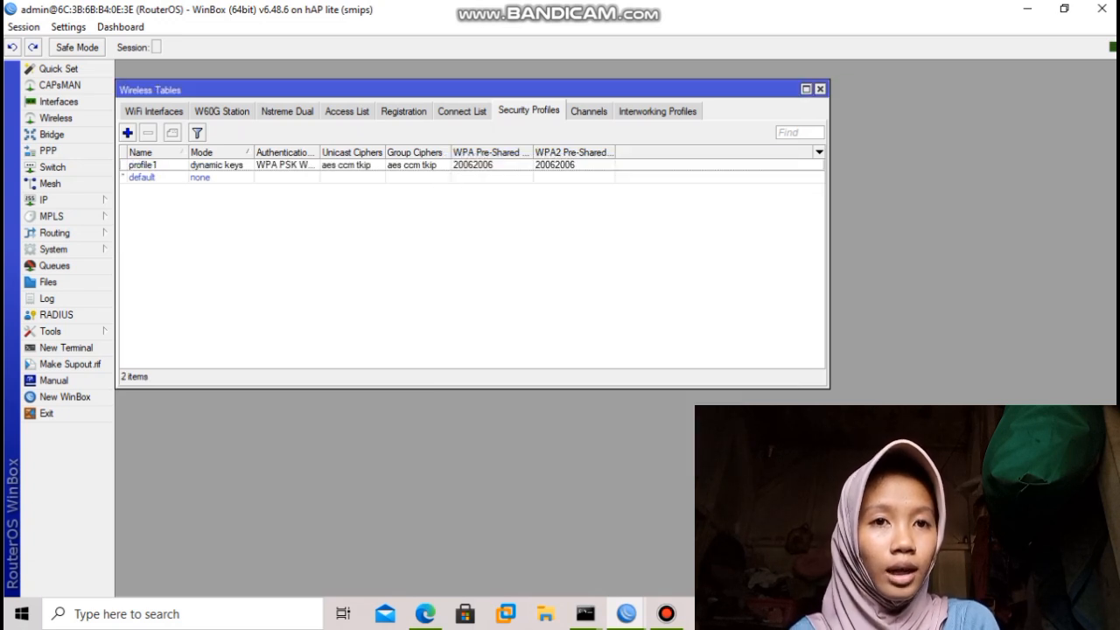
Step: Assign security profile profile1 to the wlan1 interface
click(154, 111)
double_click(173, 164)
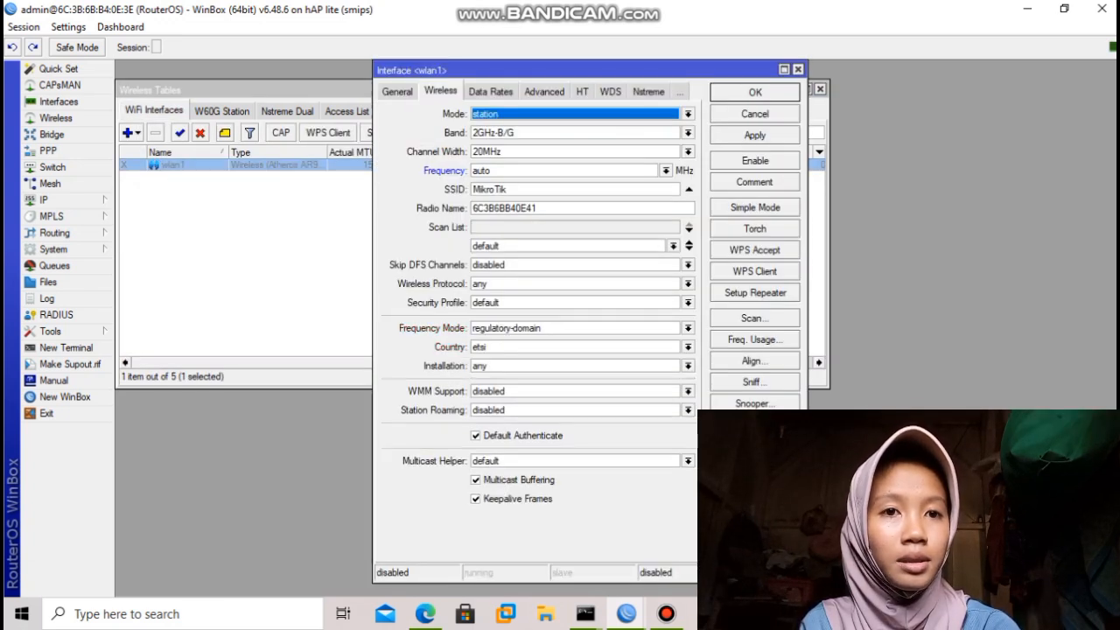
click(687, 303)
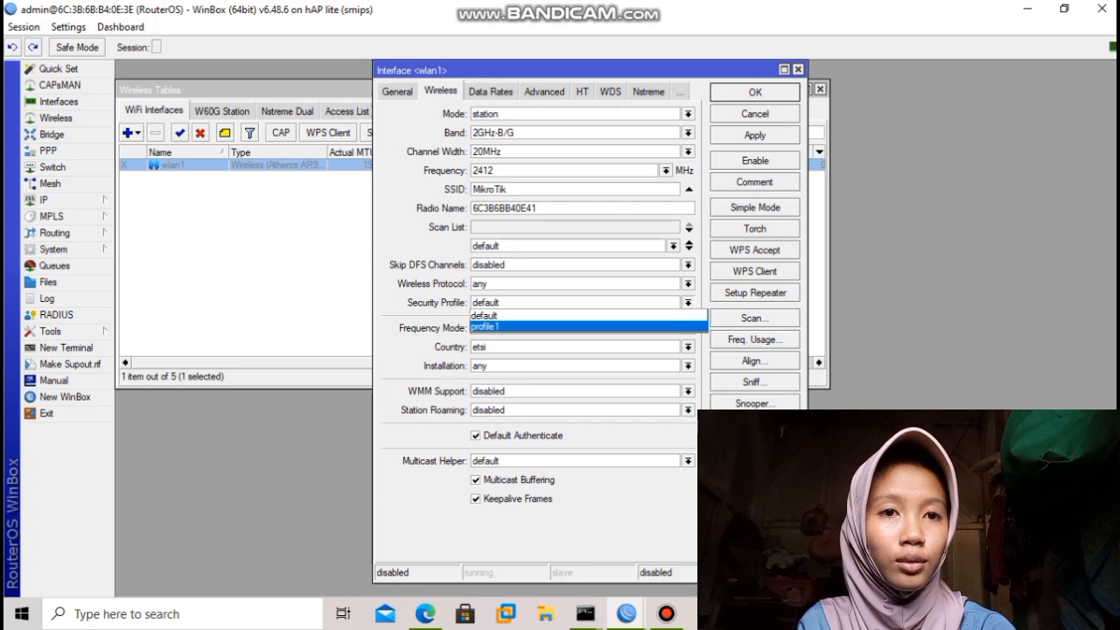
click(525, 327)
Step: Scan for networks, connect wlan1 to xxxx, and save the interface settings
click(755, 317)
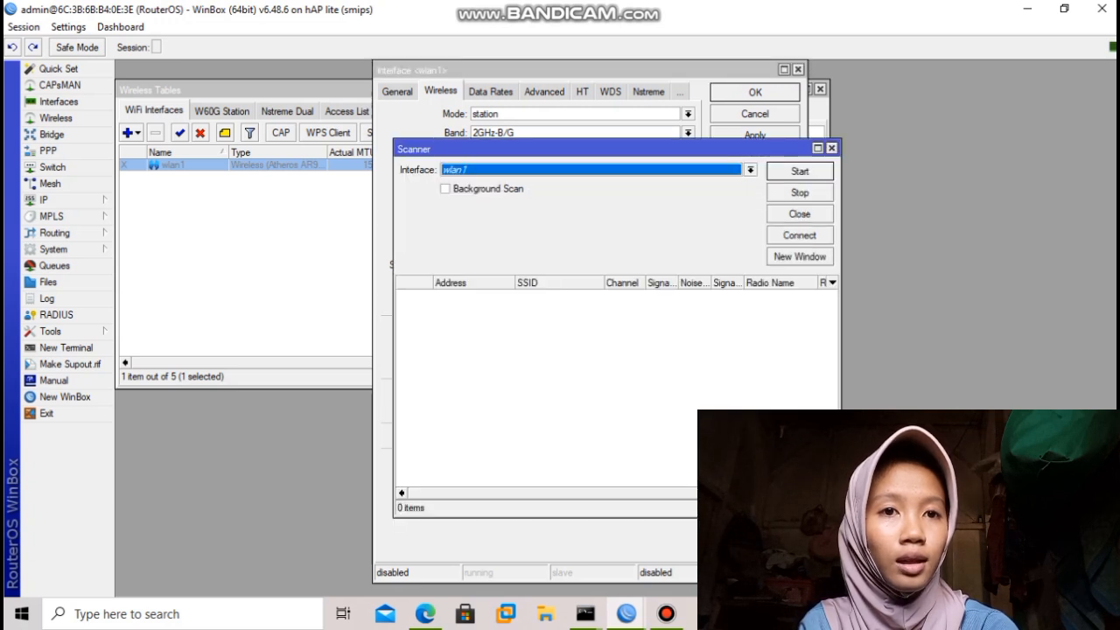
click(800, 170)
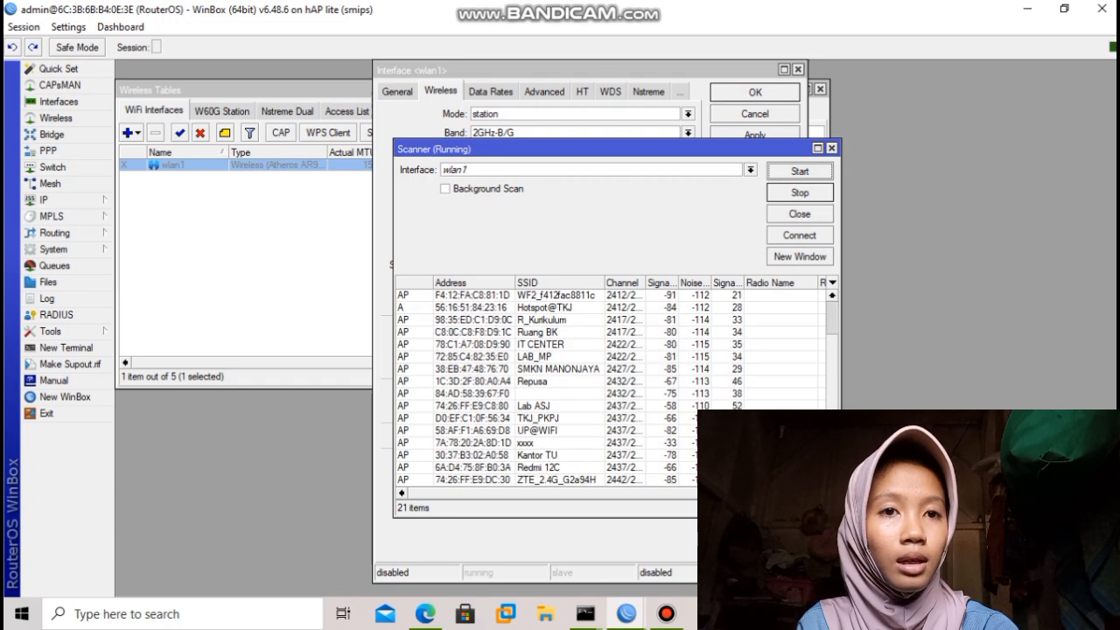
click(525, 418)
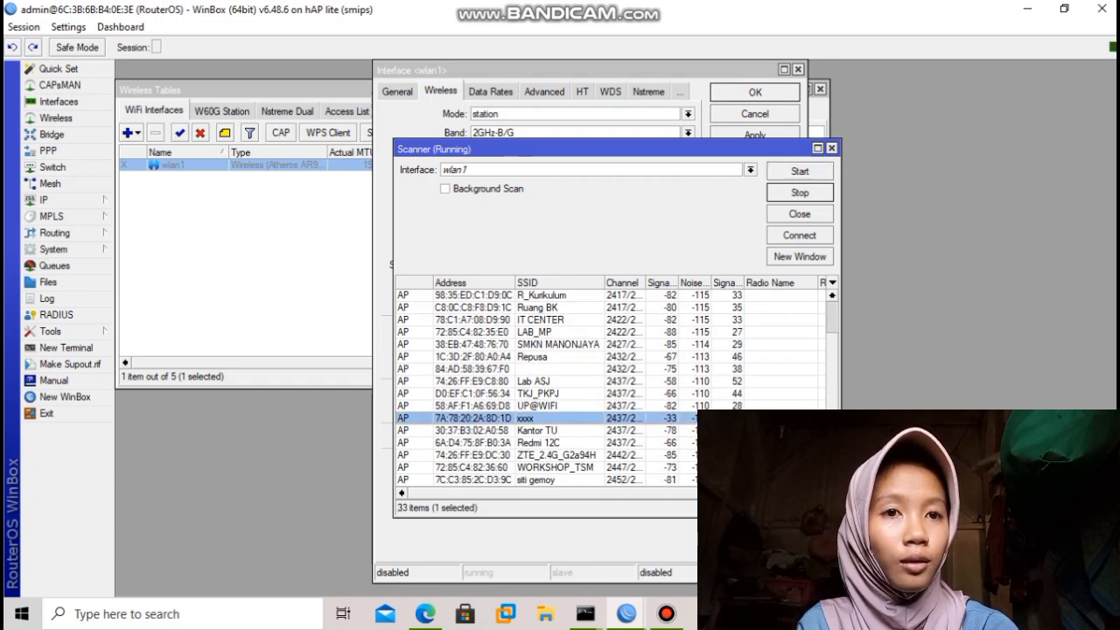
click(798, 234)
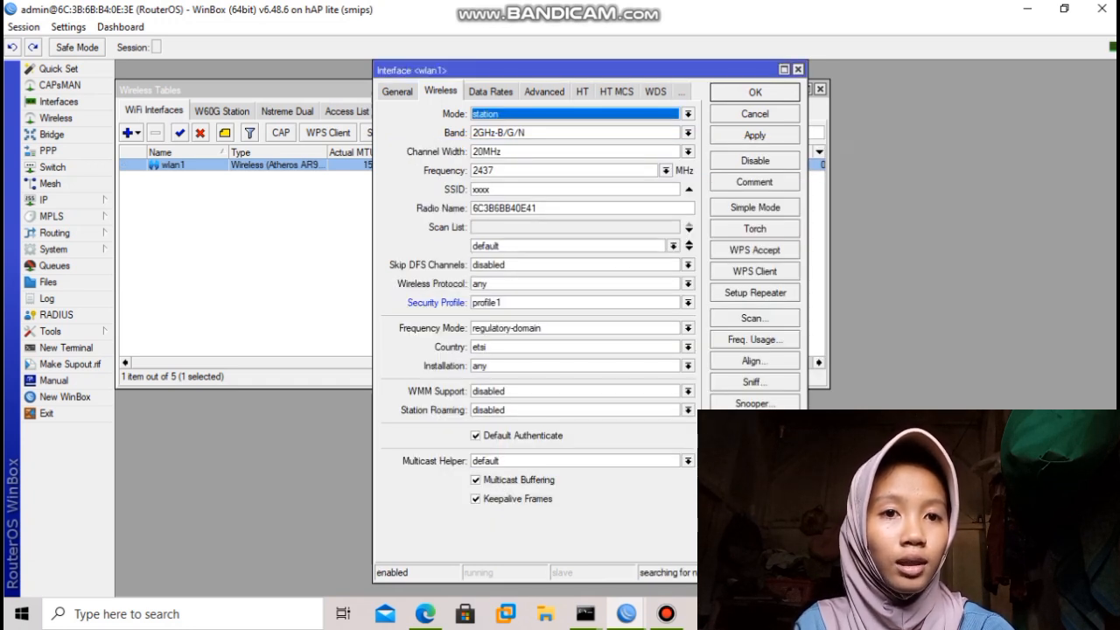
click(755, 91)
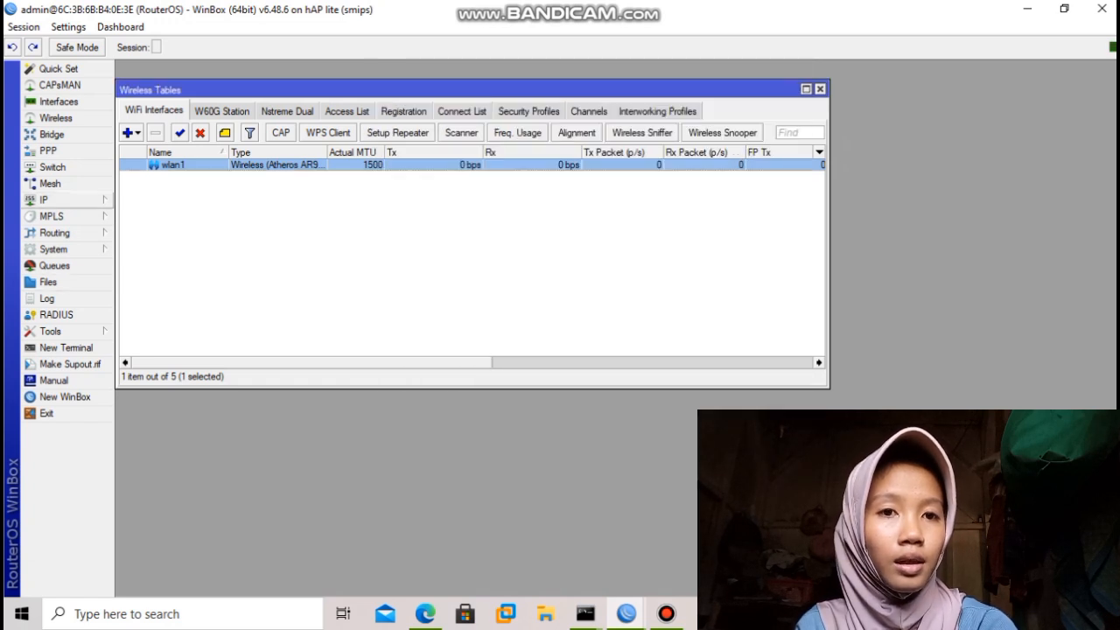
Step: Add a DHCP client on ether1, which gets 192.168.60.35/24
click(53, 199)
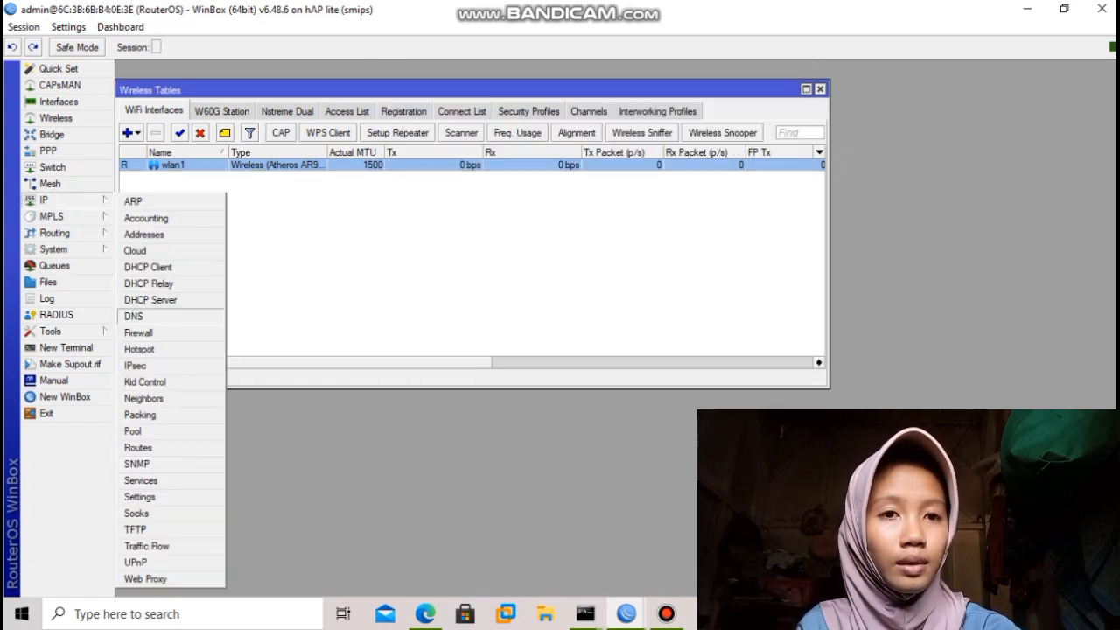
click(148, 267)
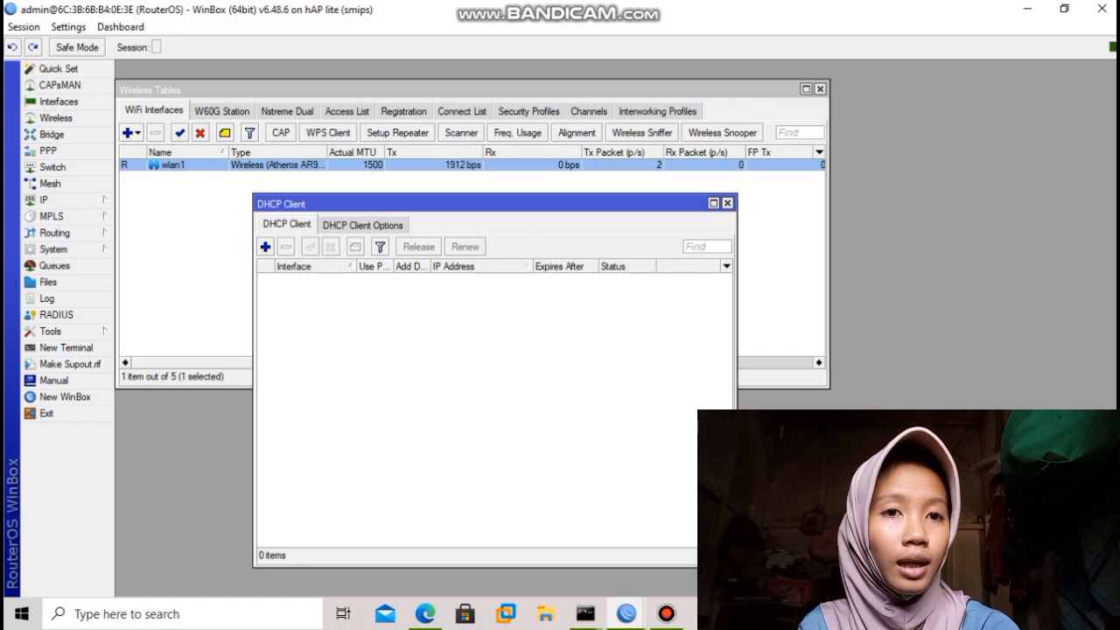
click(265, 247)
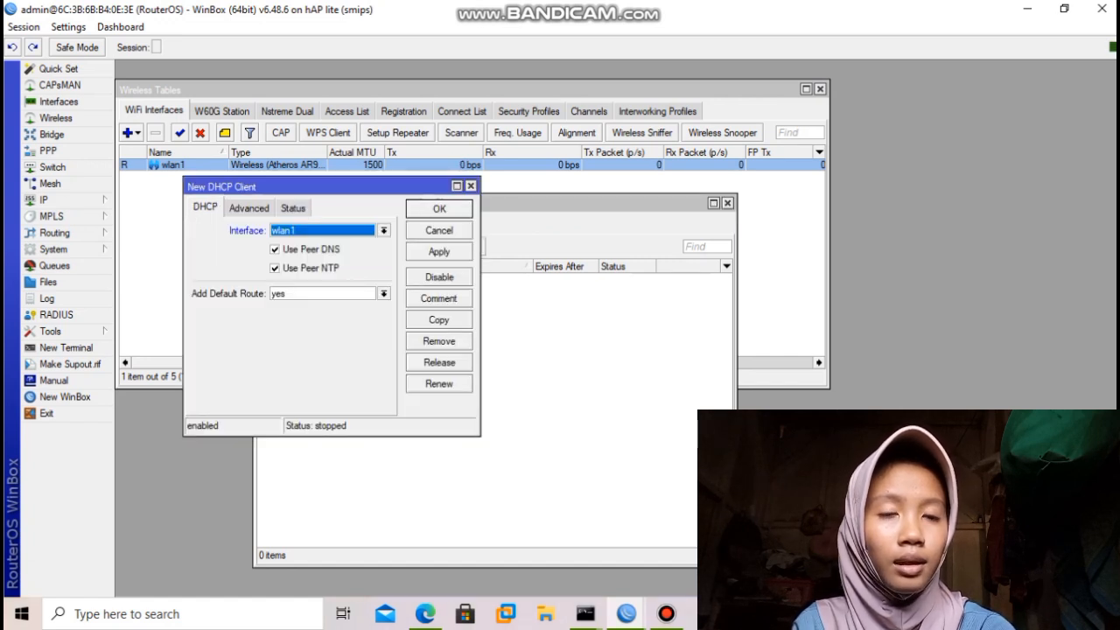
click(383, 231)
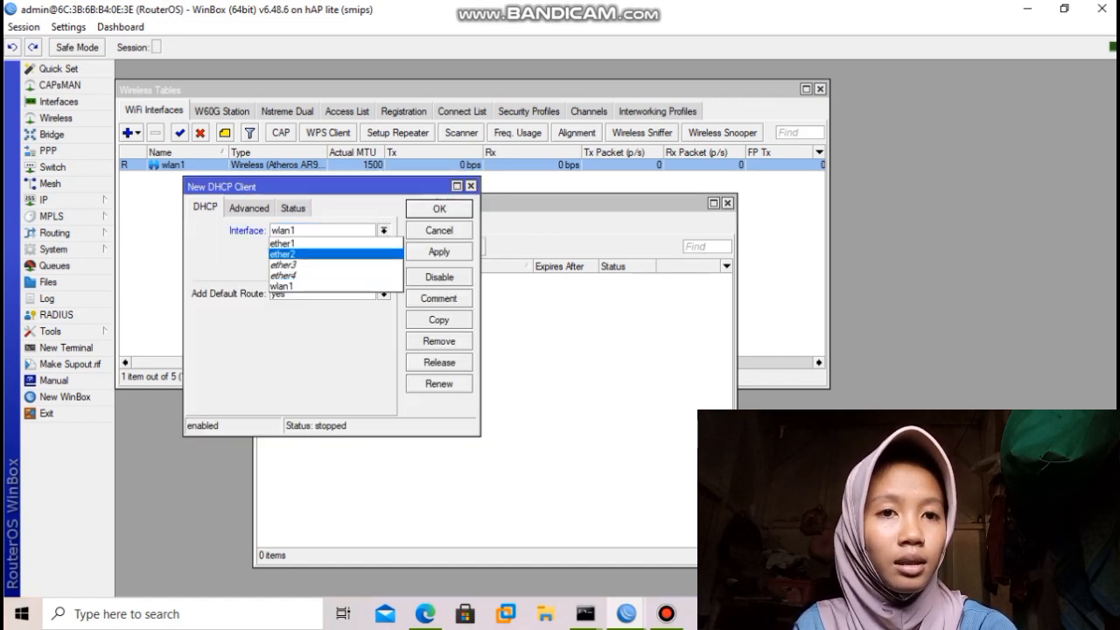
click(285, 243)
click(439, 251)
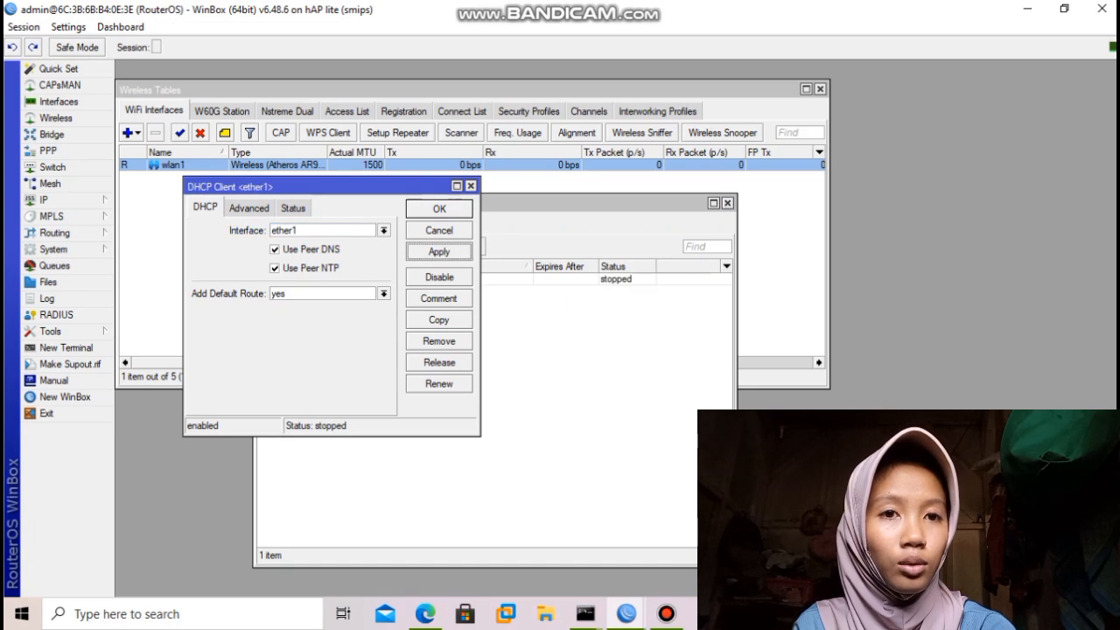
click(439, 208)
Step: Add a DHCP client on wlan1 and view the IP address list
click(265, 247)
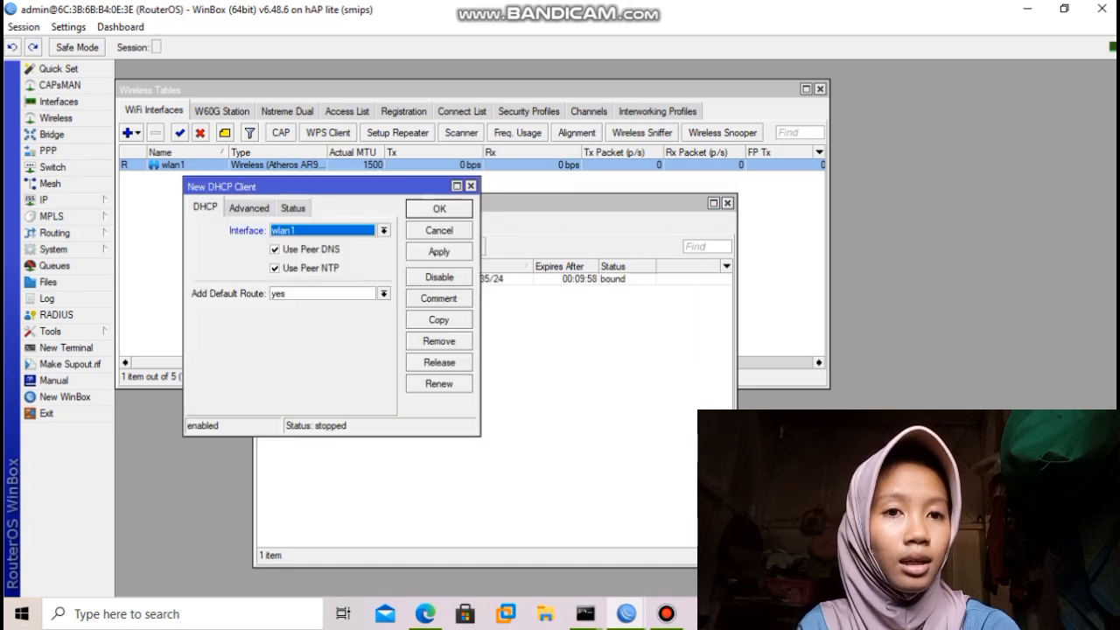
click(439, 251)
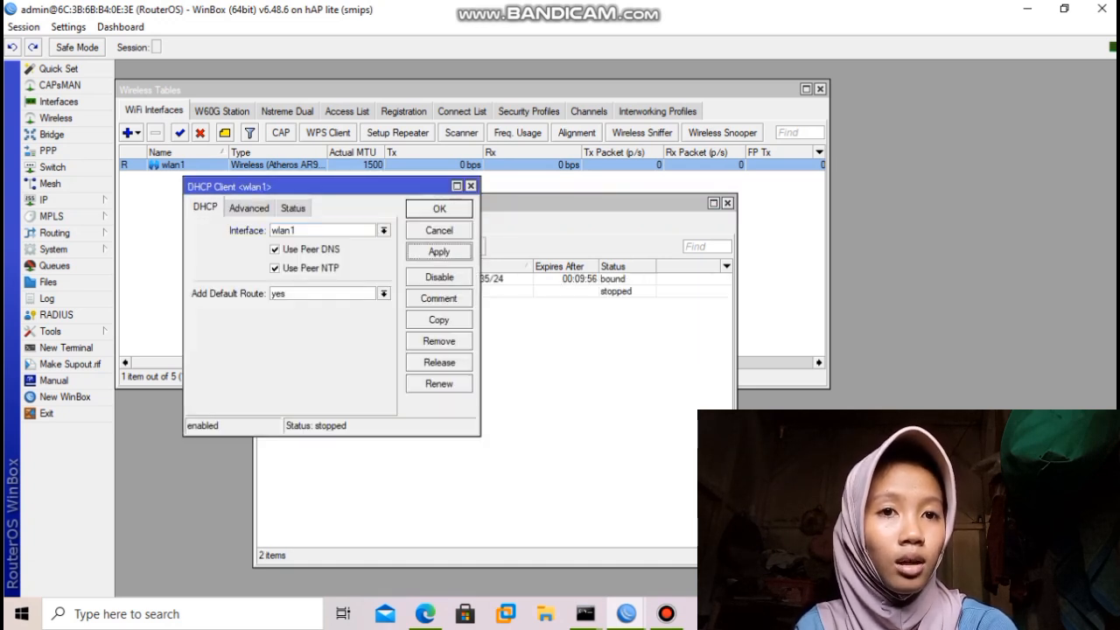
click(439, 208)
click(44, 199)
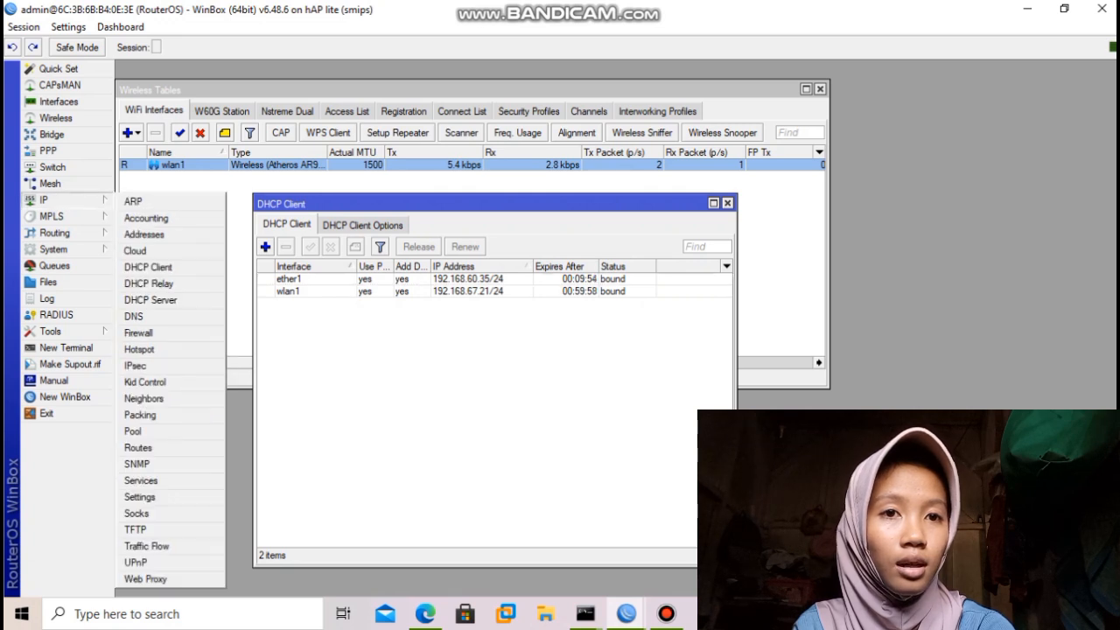
click(144, 235)
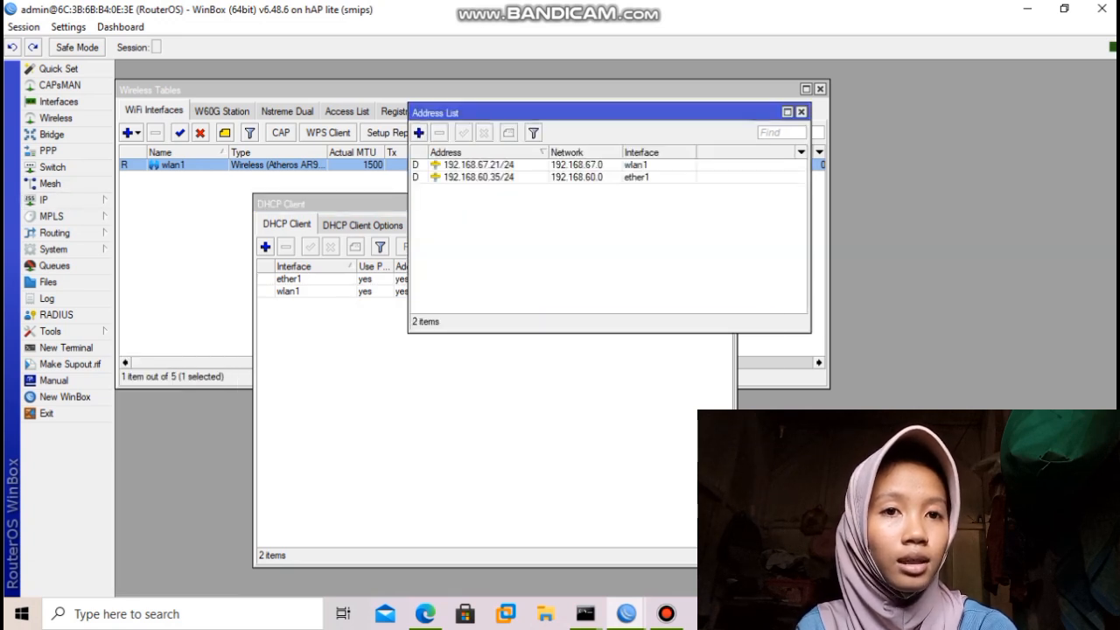
Step: Add address 192.168.11.1/24 on ether2
click(419, 133)
text(1)
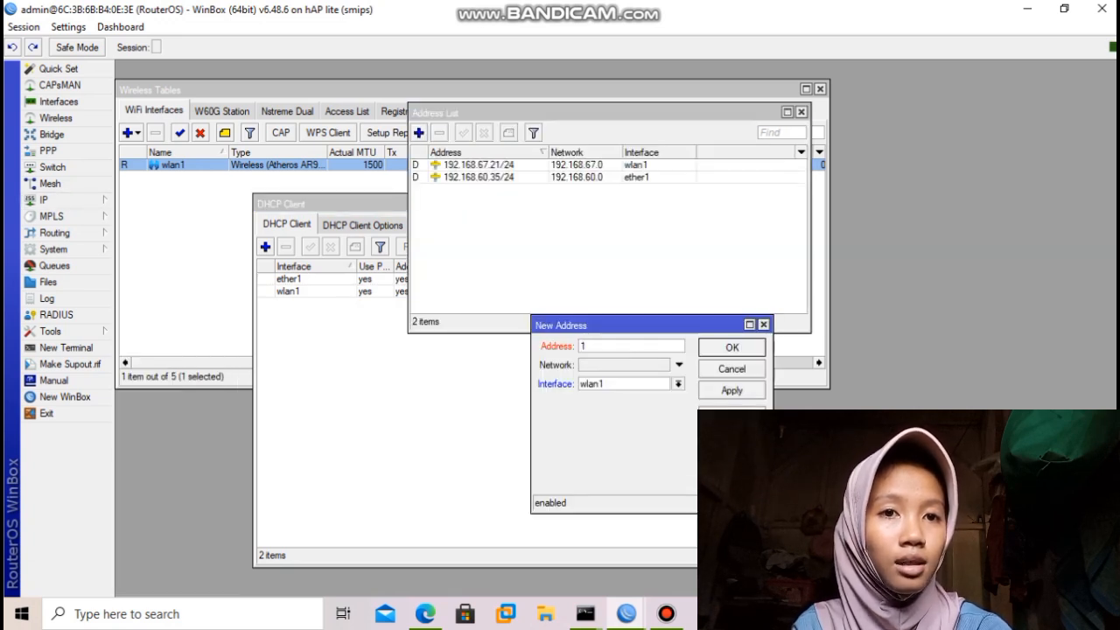
text(92.16)
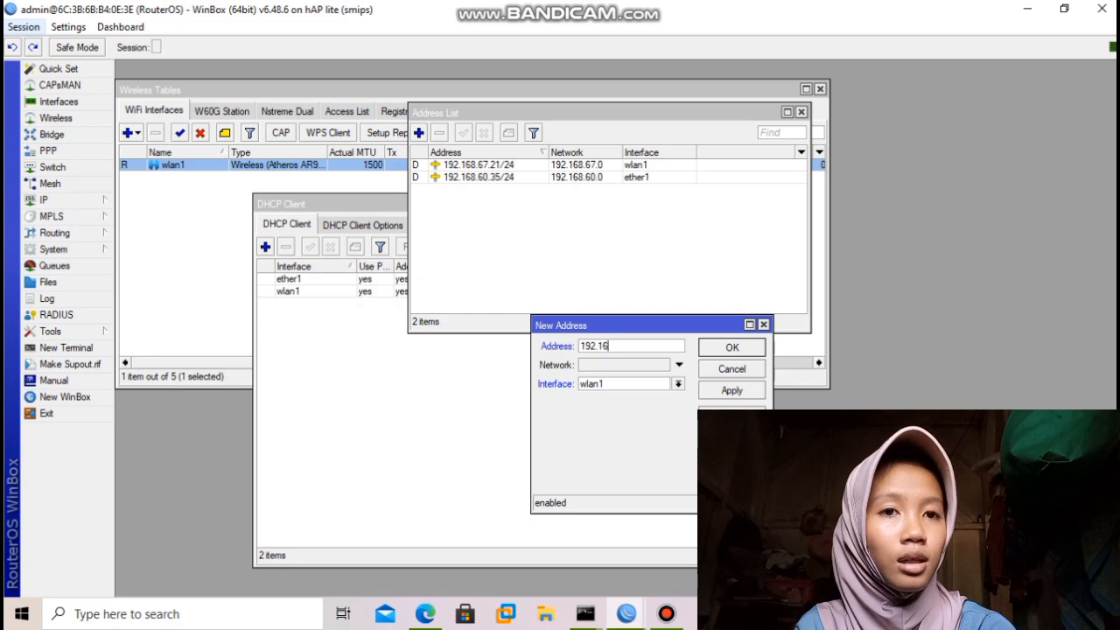
text(8.11.1)
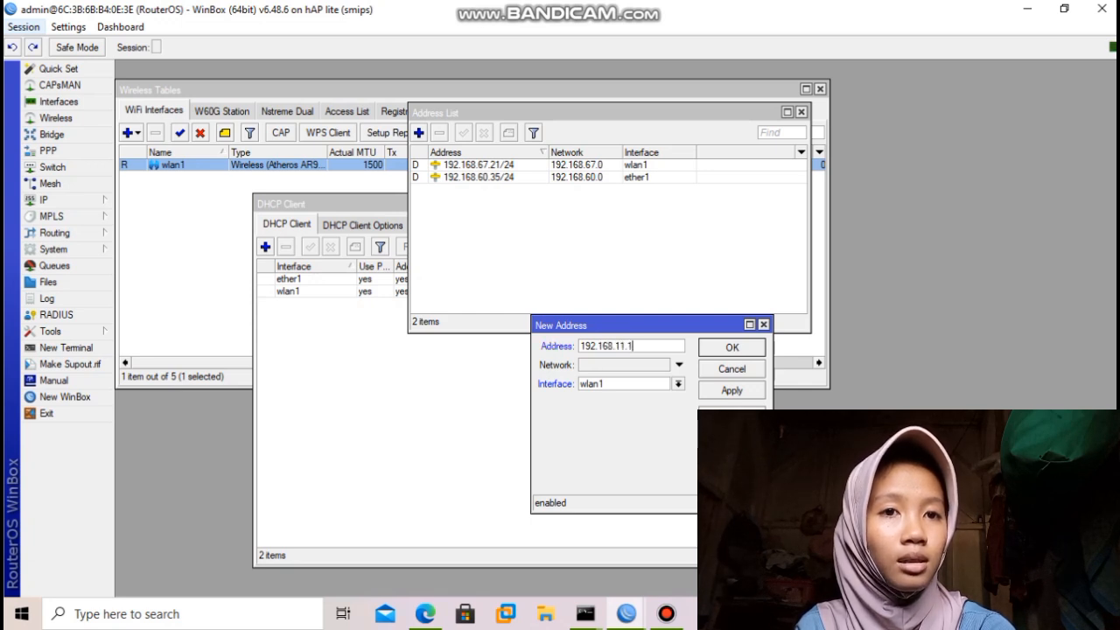
text(/24)
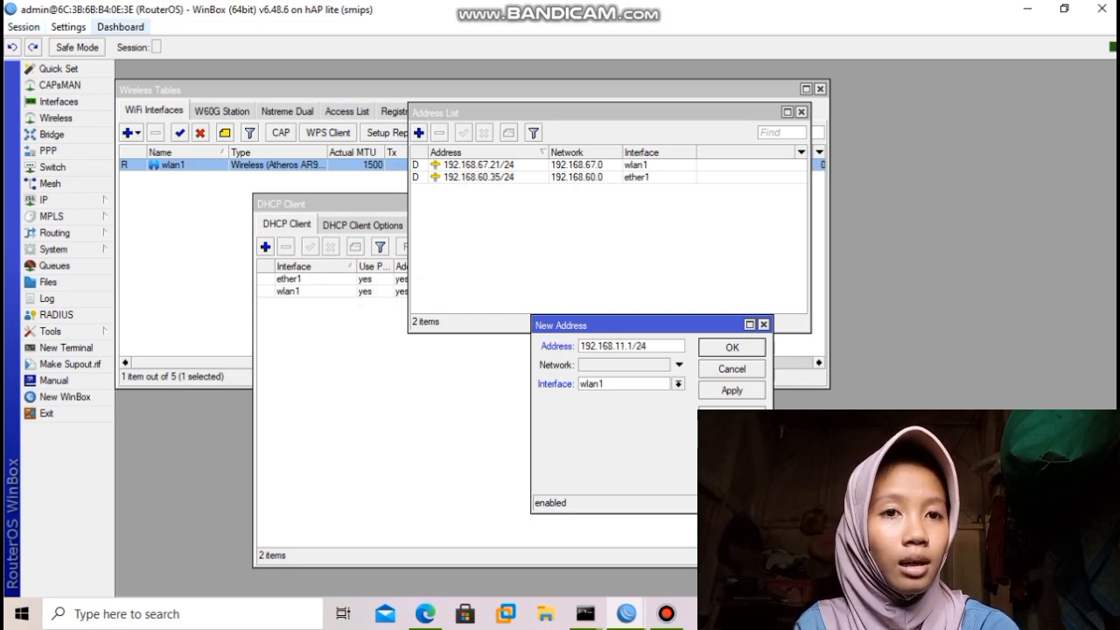
click(678, 384)
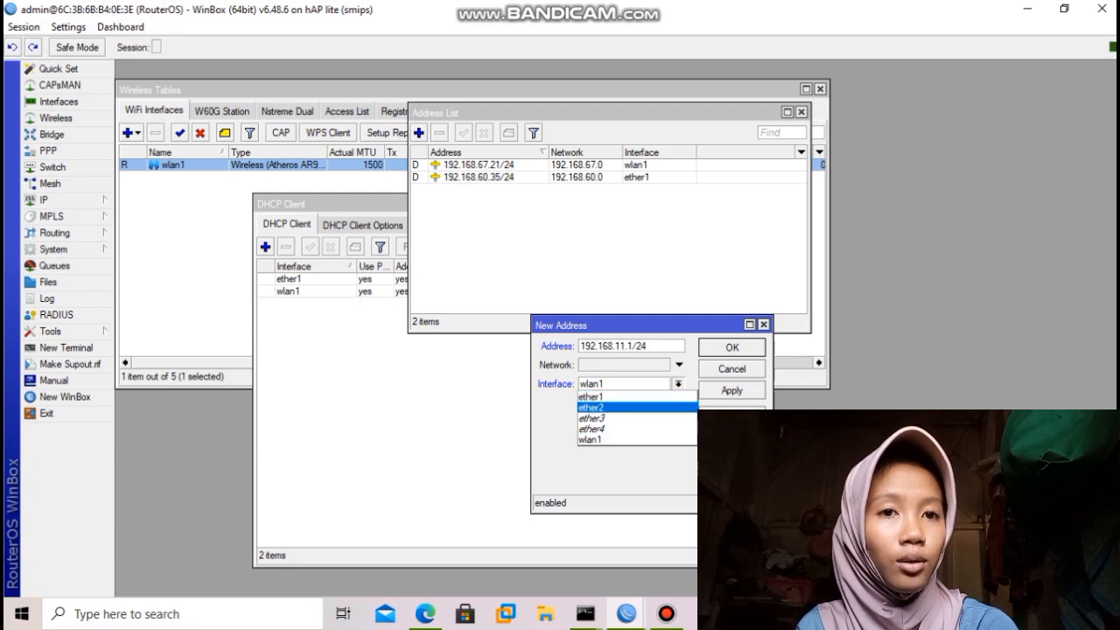
click(592, 408)
click(732, 391)
click(732, 347)
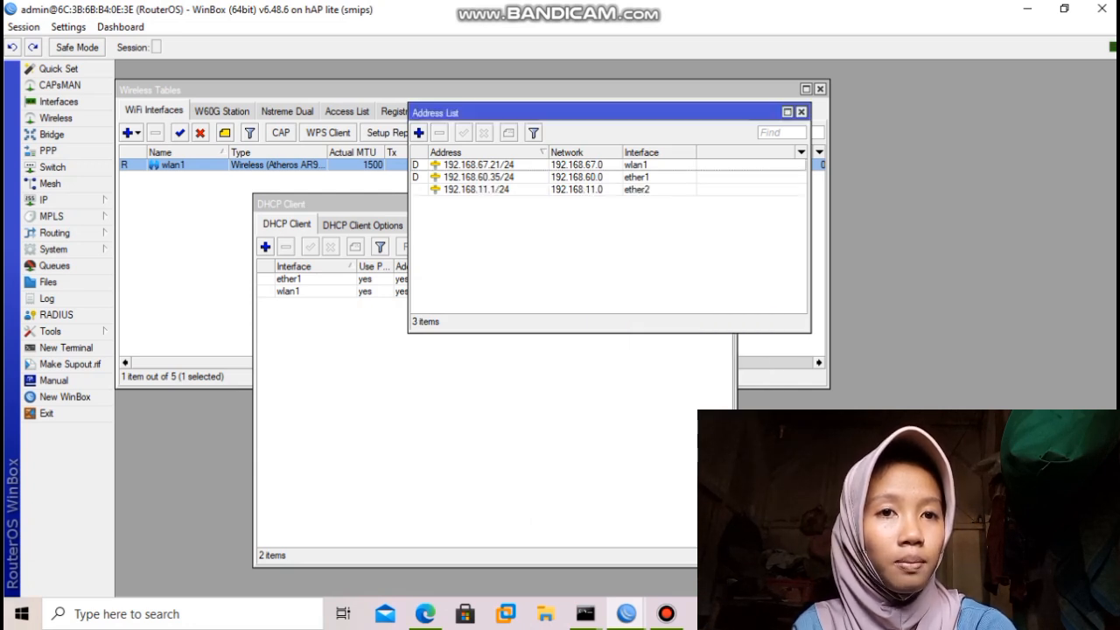
Step: Add address 192.168.12.1/24 on ether3
click(419, 132)
text(192.168.12.1/24)
click(678, 384)
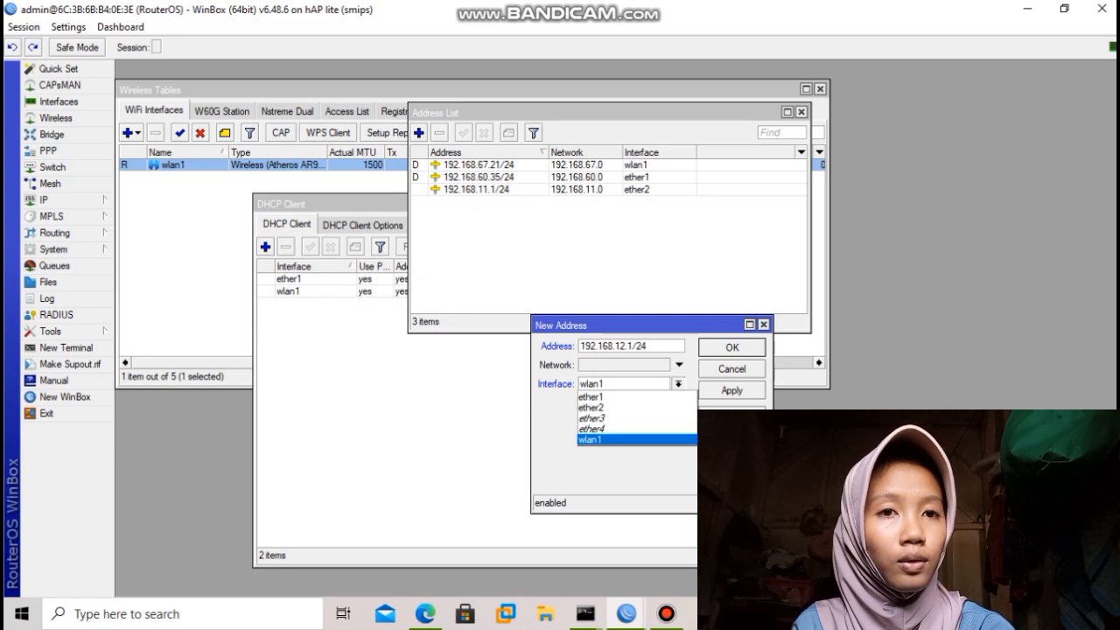
key(Return)
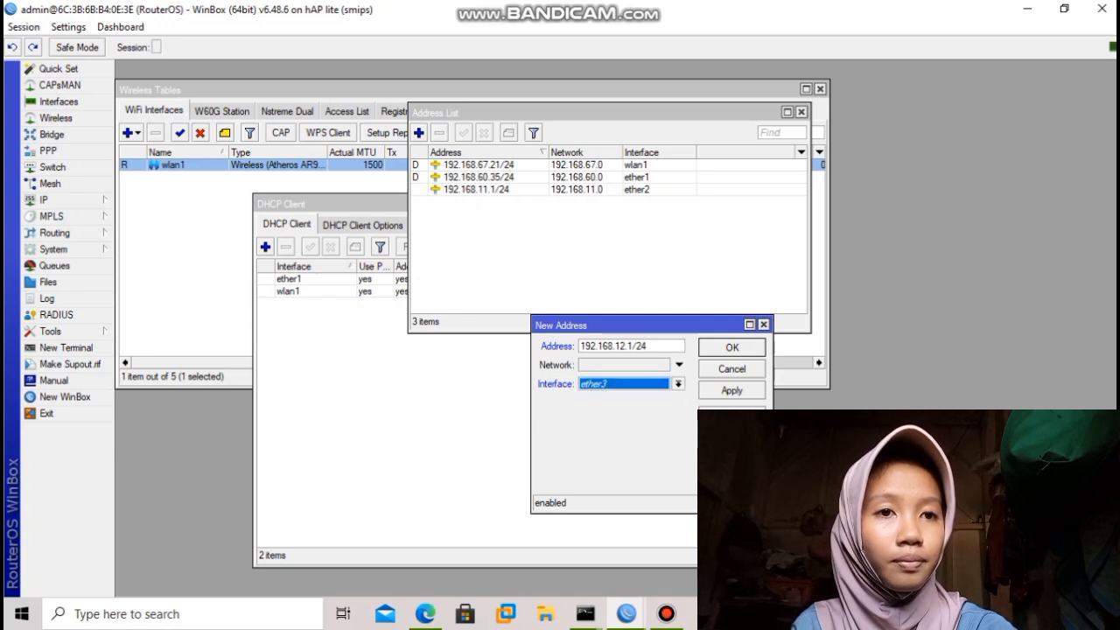
click(731, 390)
click(731, 347)
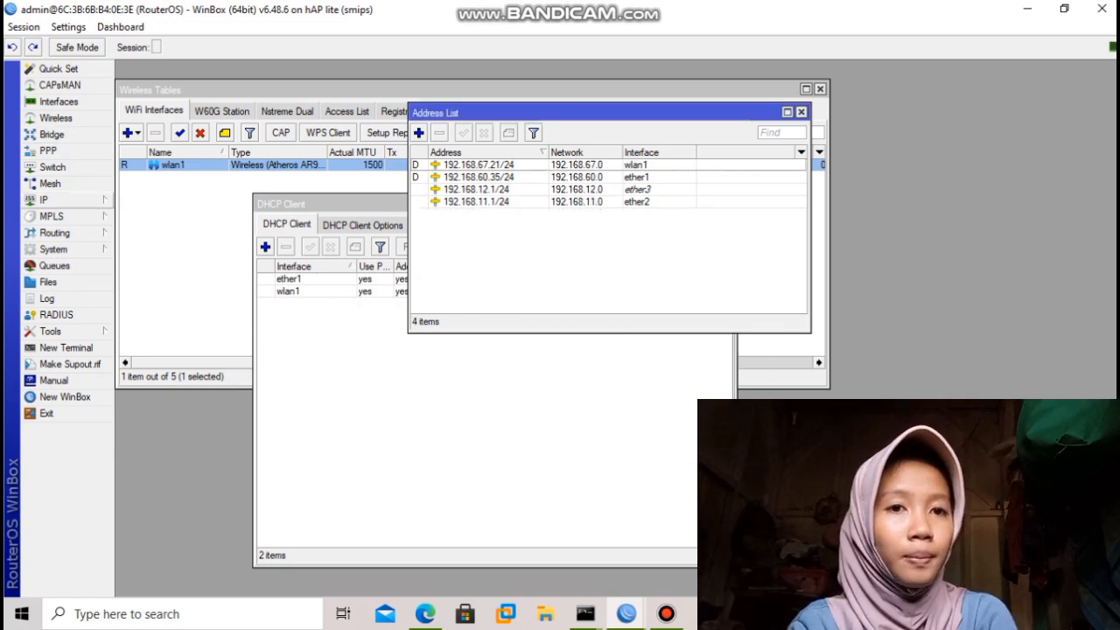
click(49, 199)
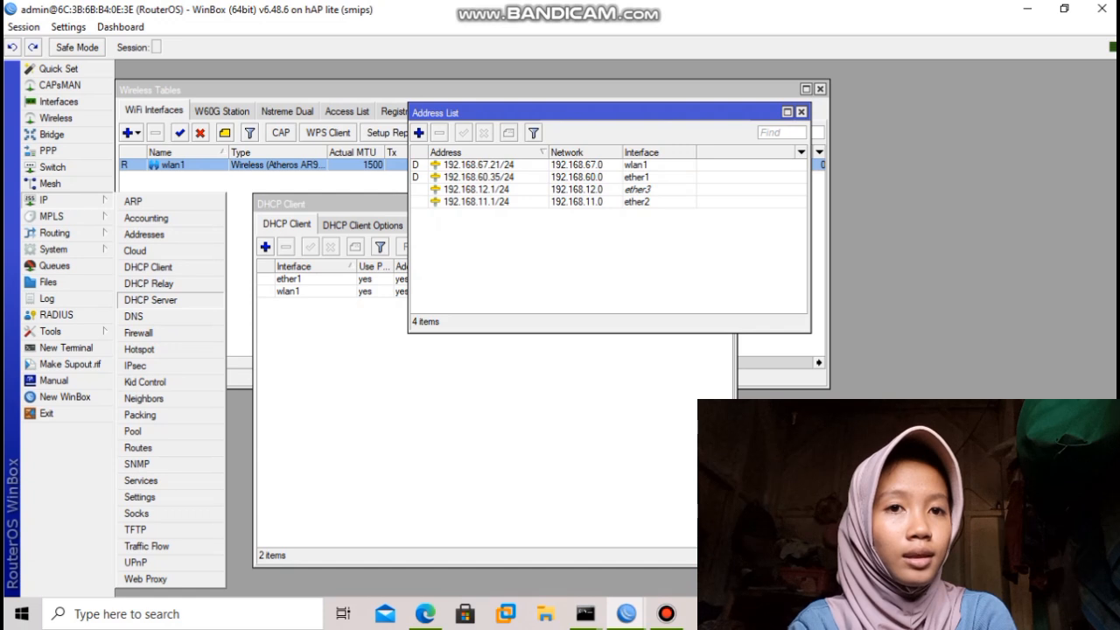
Step: Run DHCP Setup on ether2 with the pool range ending at .51
click(150, 299)
click(382, 264)
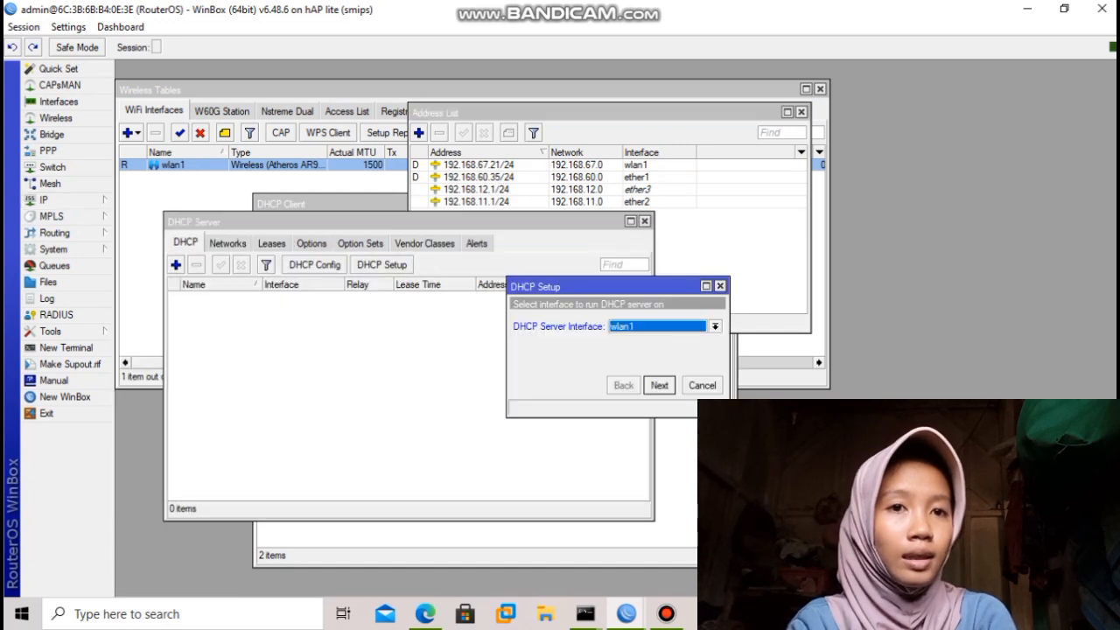
click(715, 326)
click(659, 349)
click(660, 385)
click(659, 385)
click(659, 385)
key(End)
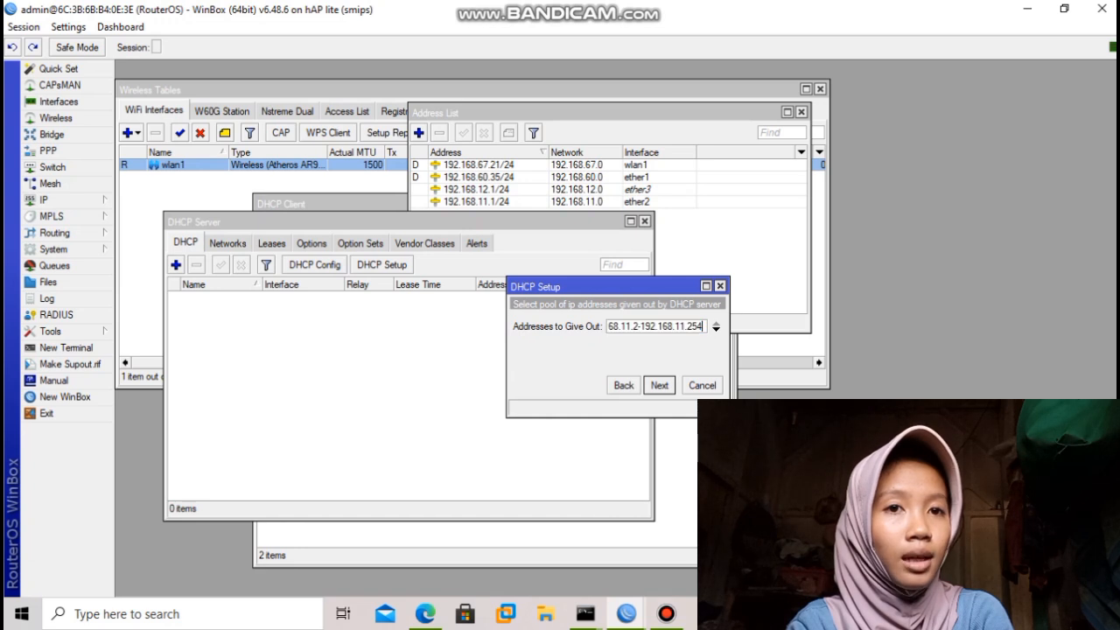
key(BackSpace)
key(BackSpace)
key(BackSpace)
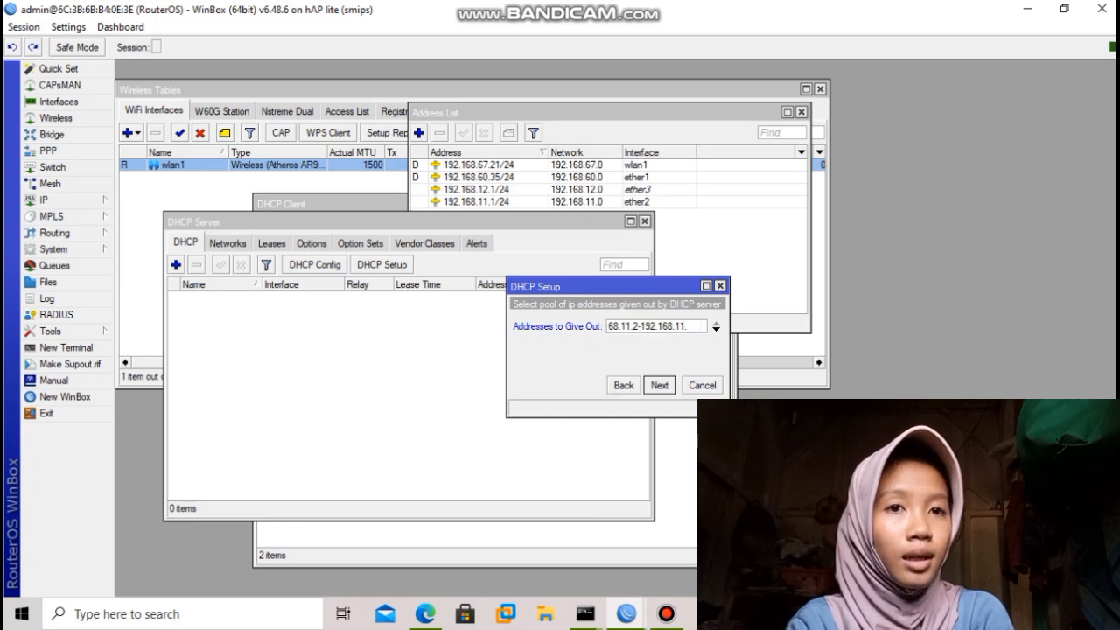
text(51)
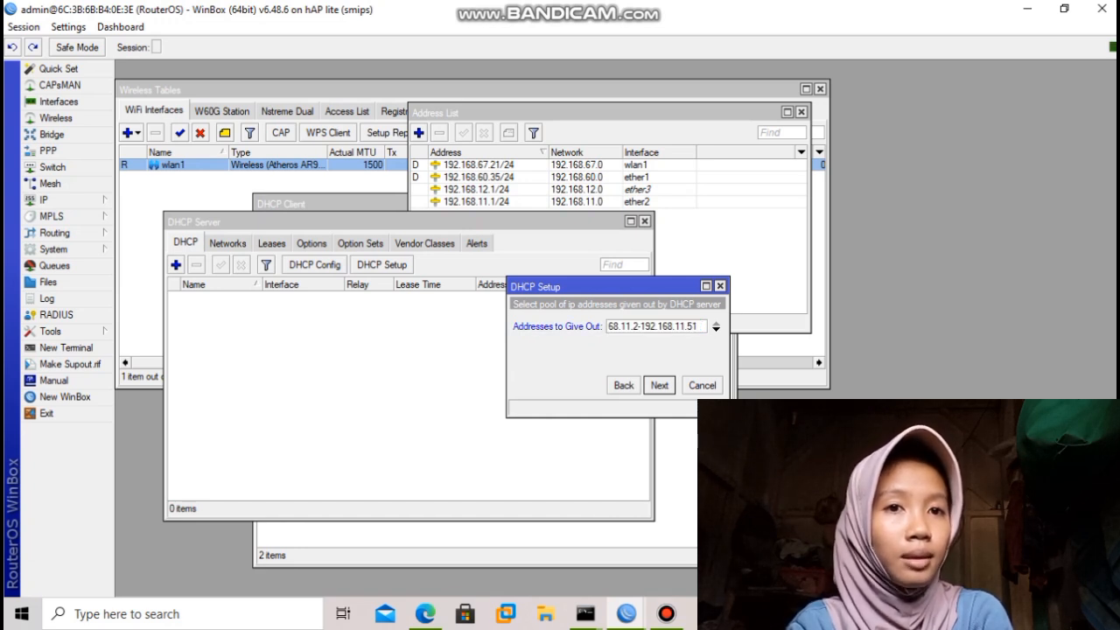
key(Return)
key(Return)
key(Return)
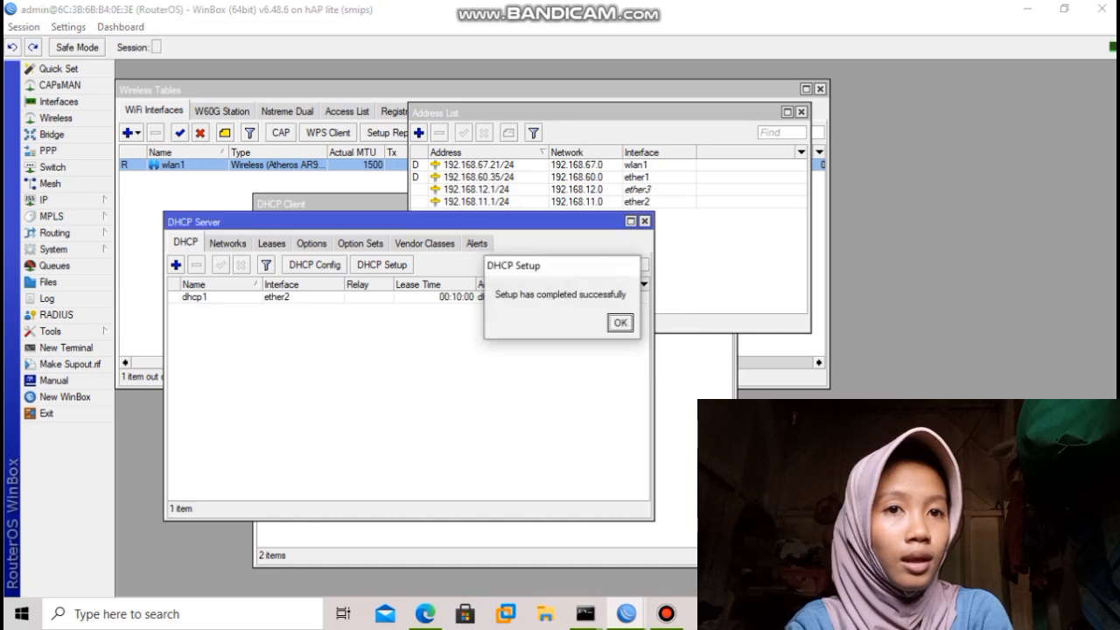
key(Return)
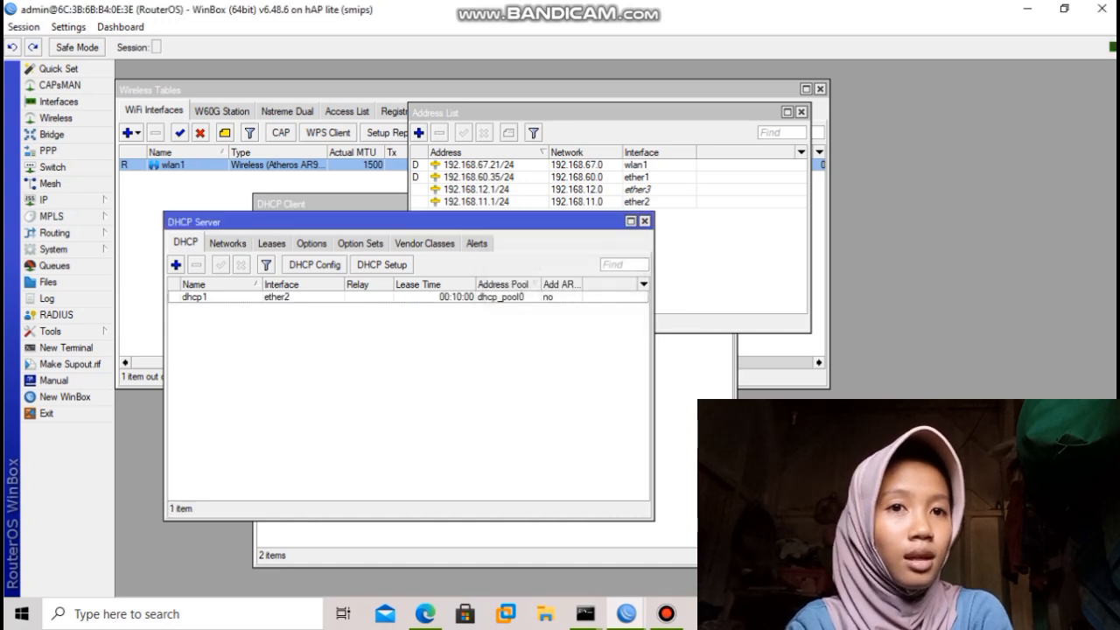
Step: Run DHCP Setup on ether3 with the pool range ending at .76
click(176, 264)
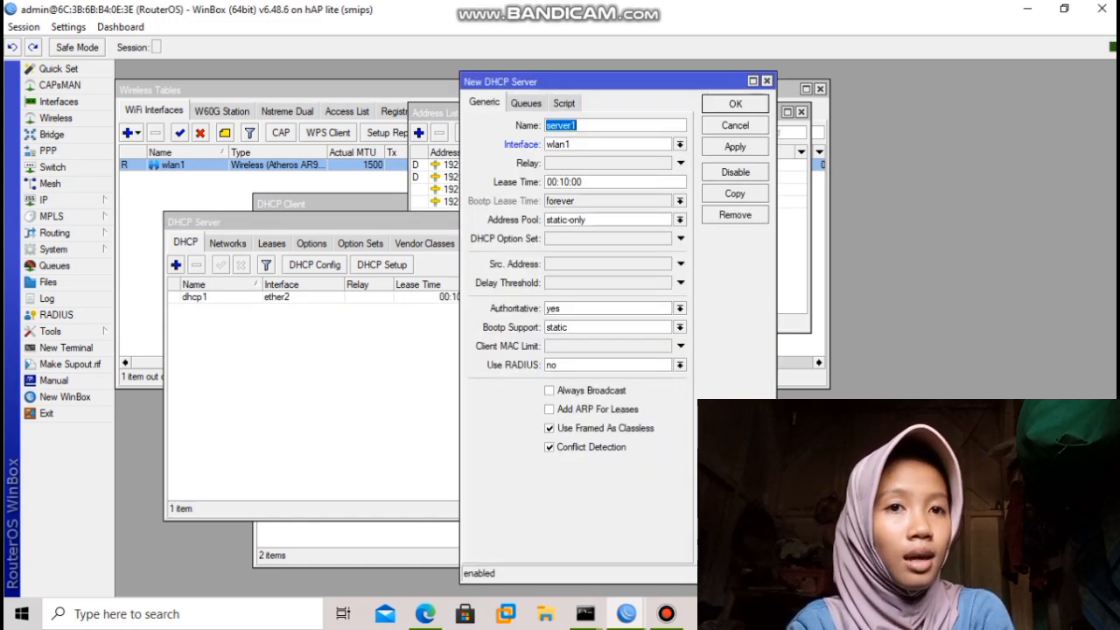
click(767, 82)
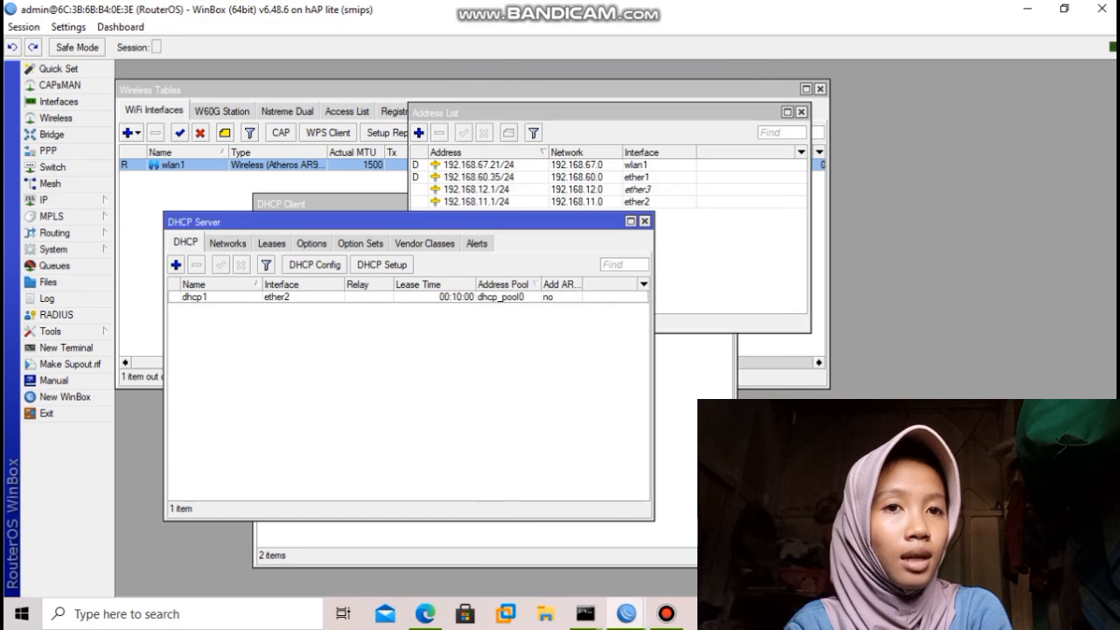
click(381, 264)
click(714, 327)
click(638, 360)
click(659, 385)
click(659, 385)
click(660, 385)
click(659, 384)
key(BackSpace)
key(BackSpace)
key(BackSpace)
text(76)
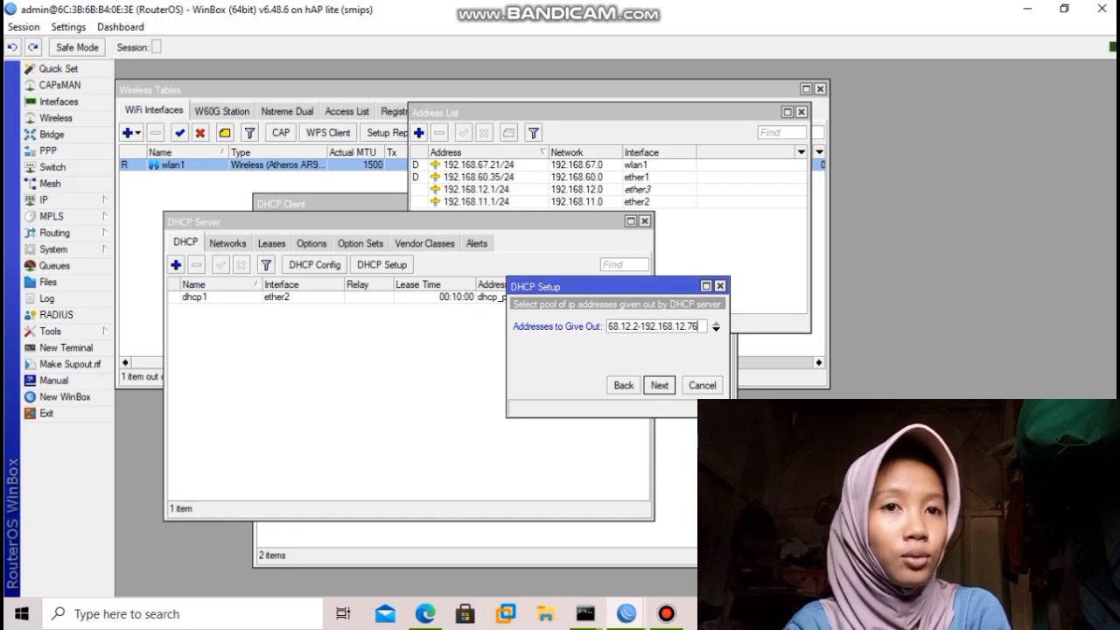
key(Return)
key(Return)
key(Return)
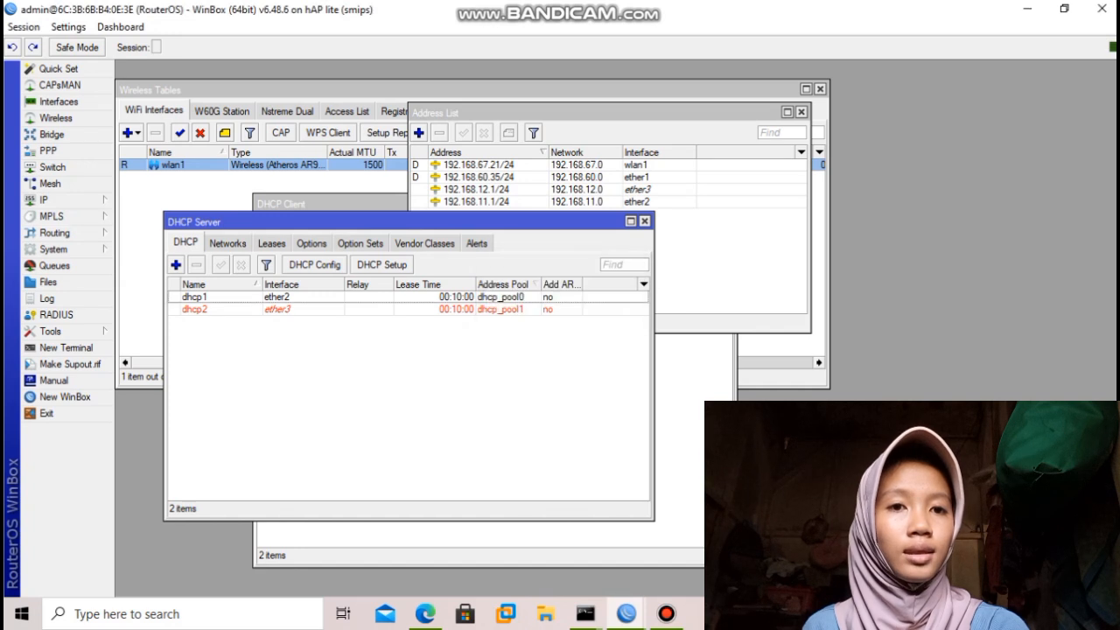
click(44, 199)
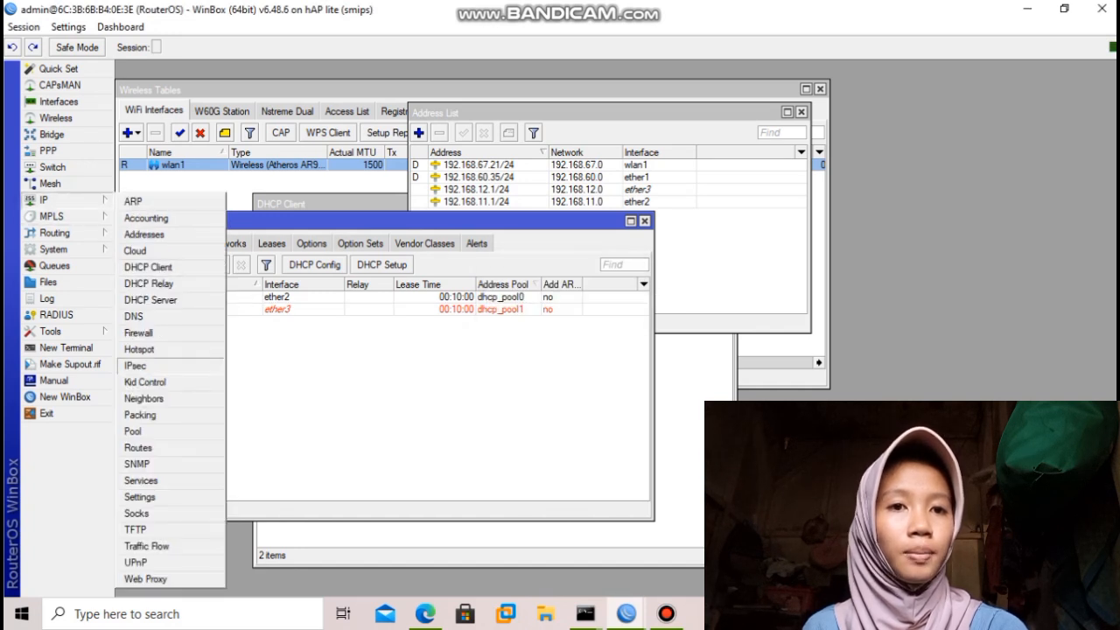
Step: Add a srcnat NAT rule with the masquerade action
click(138, 332)
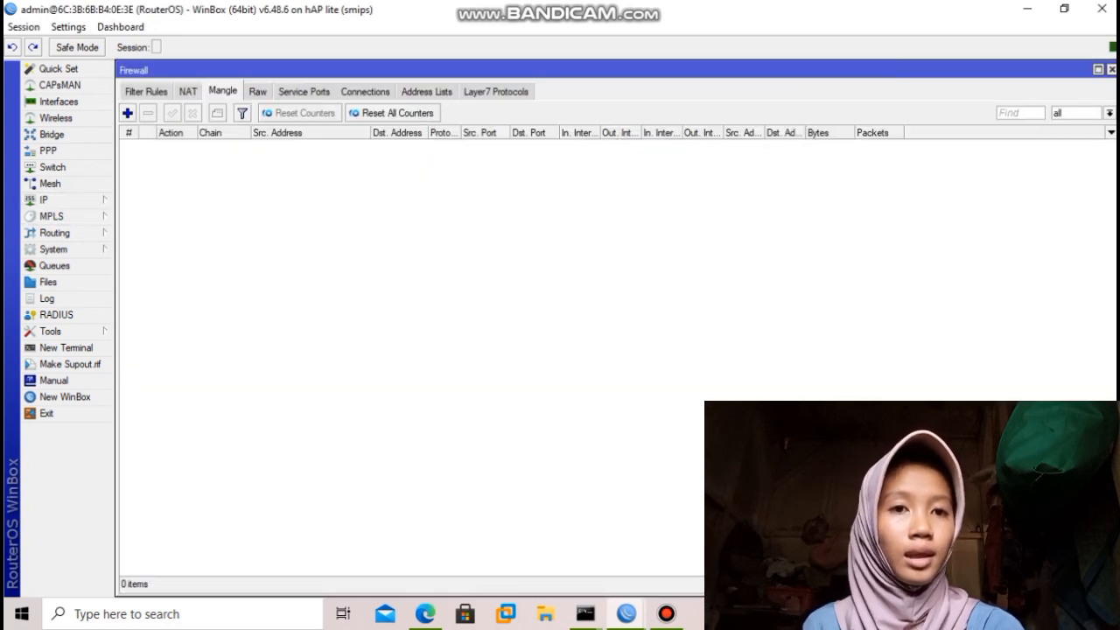
click(188, 91)
click(128, 113)
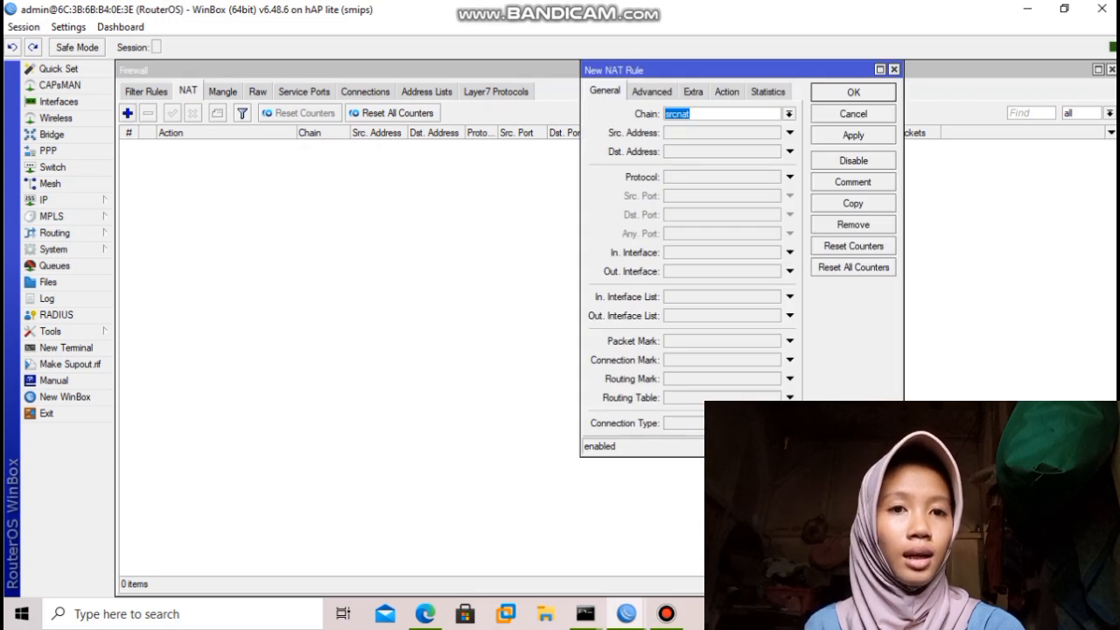
click(726, 91)
click(788, 114)
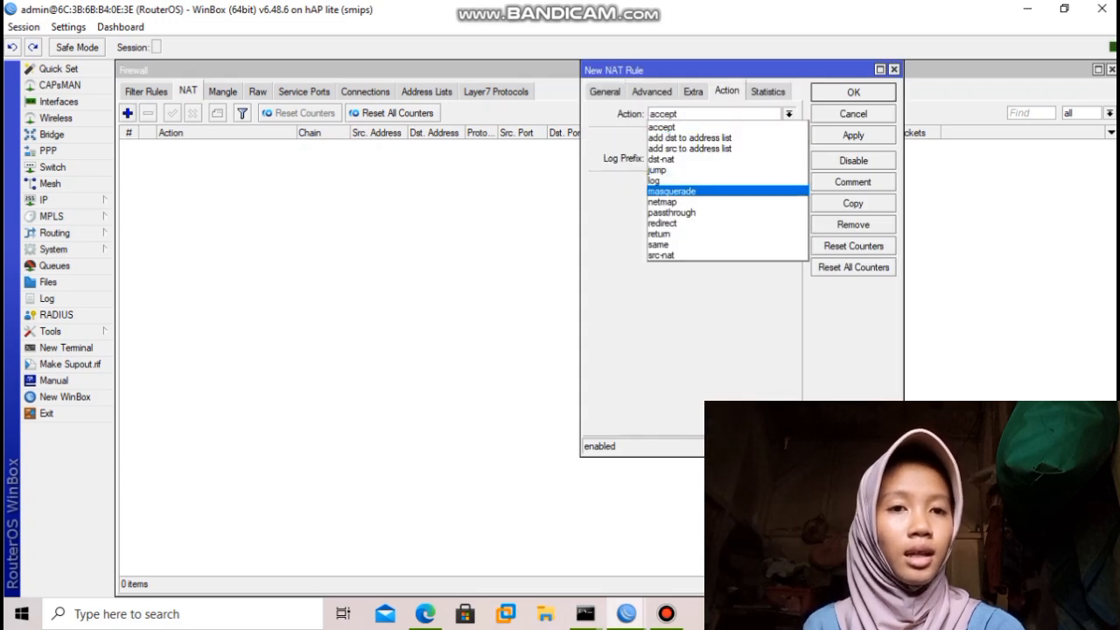
click(672, 191)
click(853, 135)
click(852, 92)
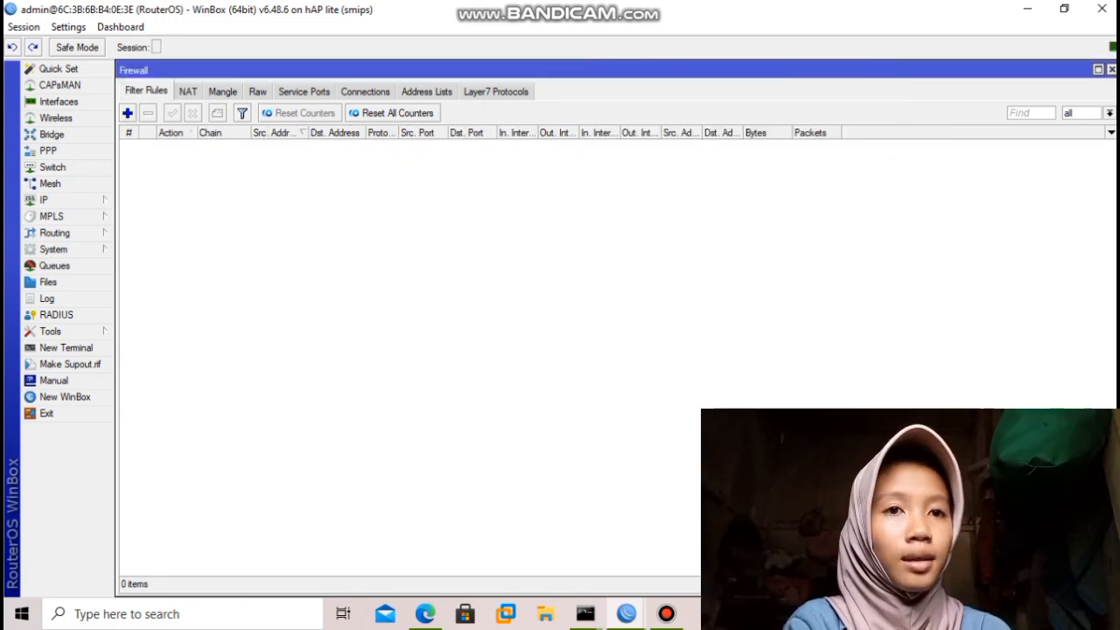
click(128, 113)
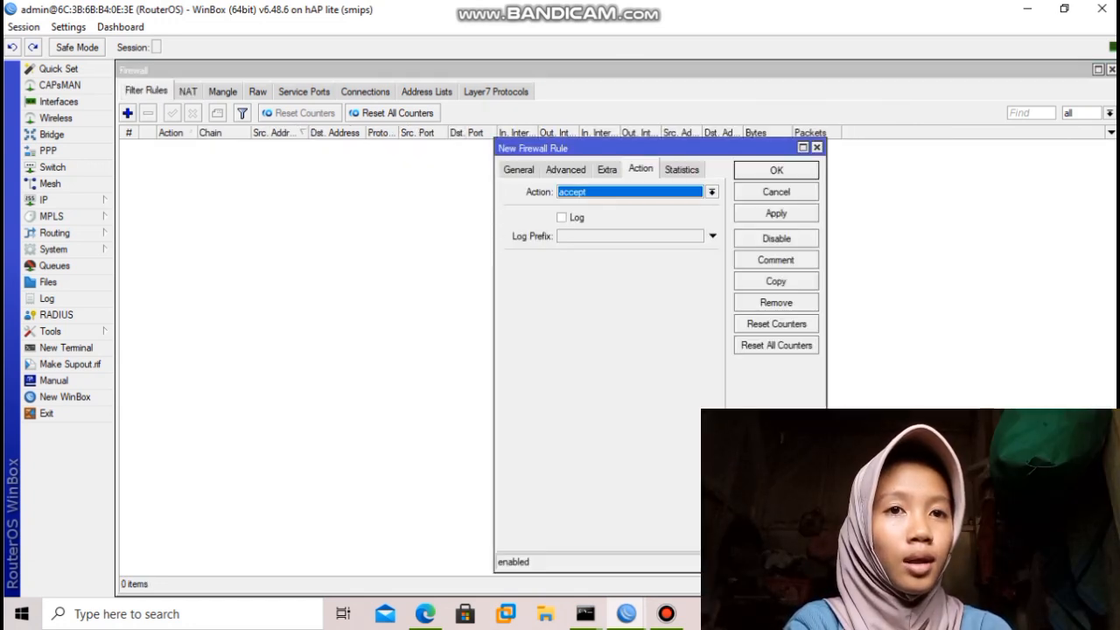
Step: Add an input drop rule for TCP port 8291 from 192.168.12.0/24
click(712, 192)
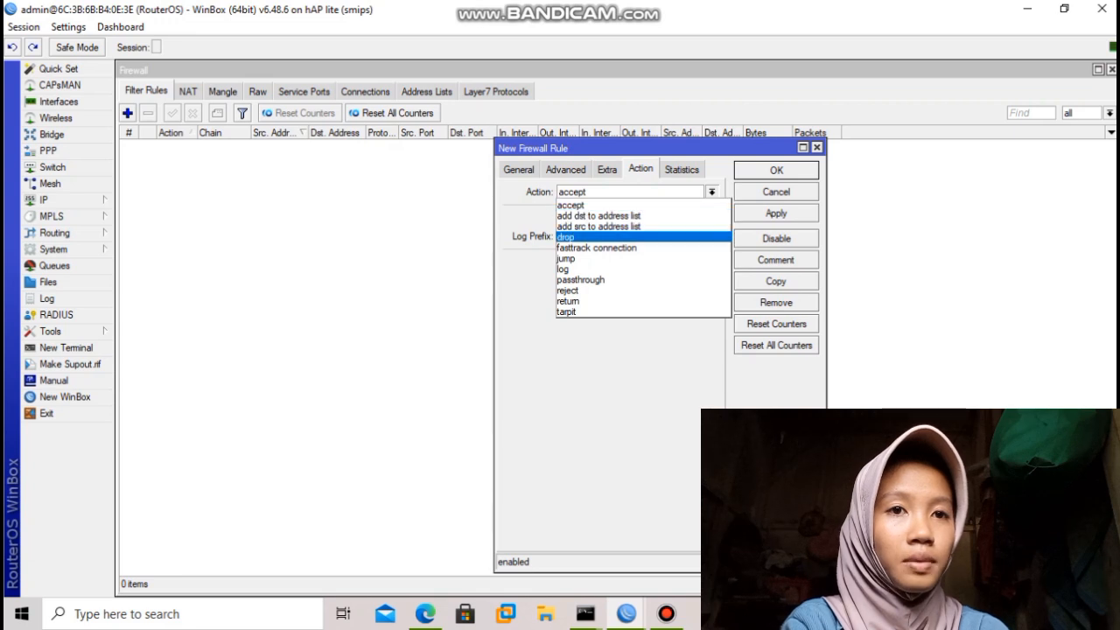
click(573, 238)
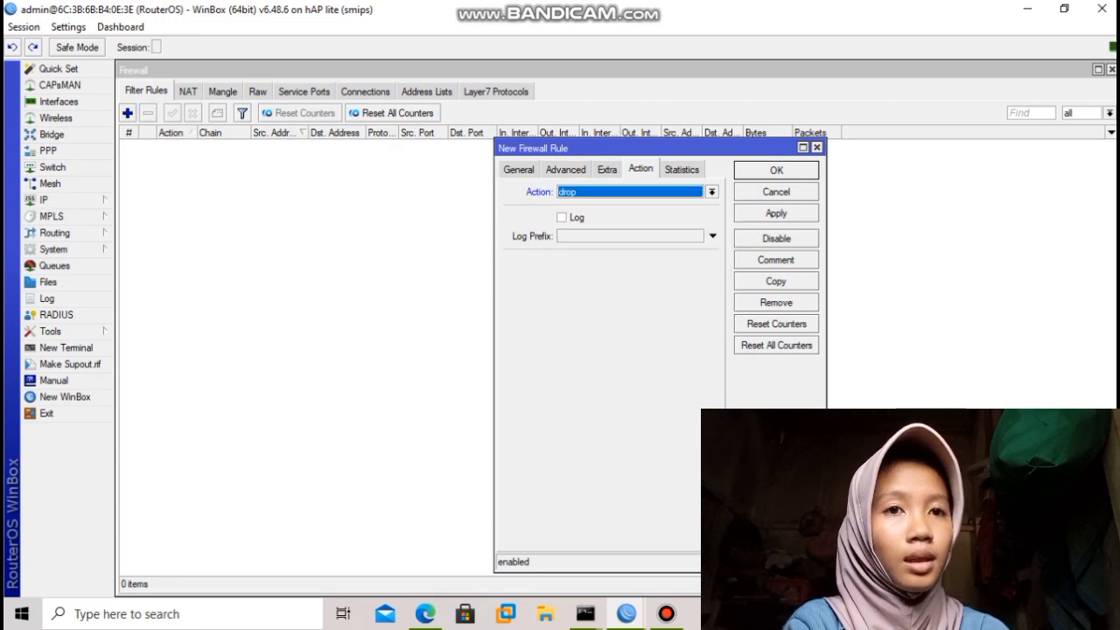
click(519, 169)
click(712, 191)
click(606, 216)
click(712, 211)
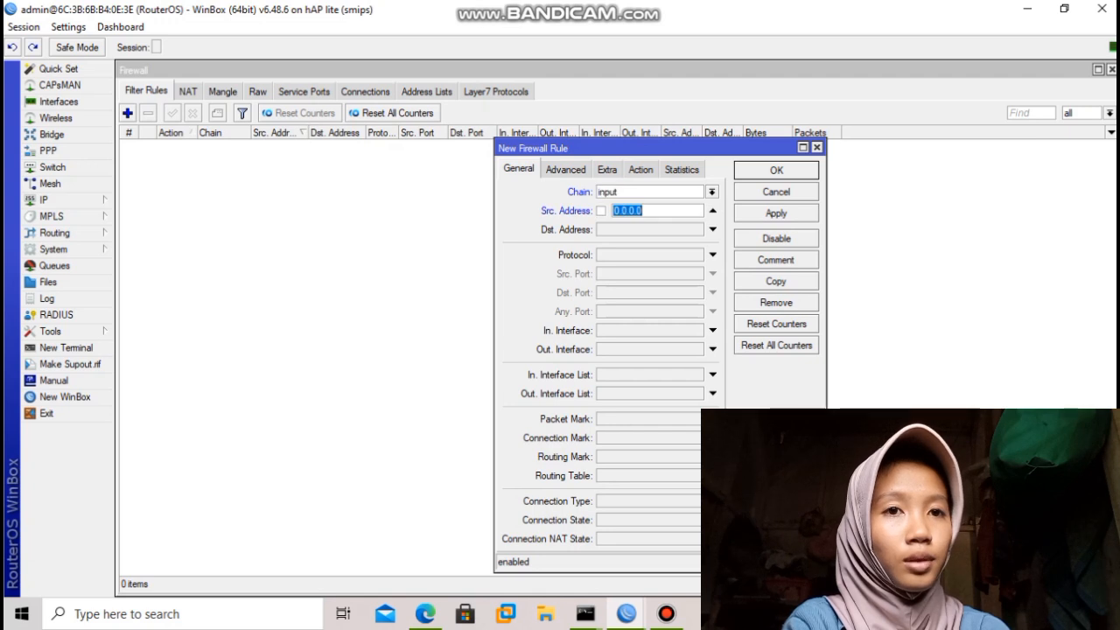
text(192.168)
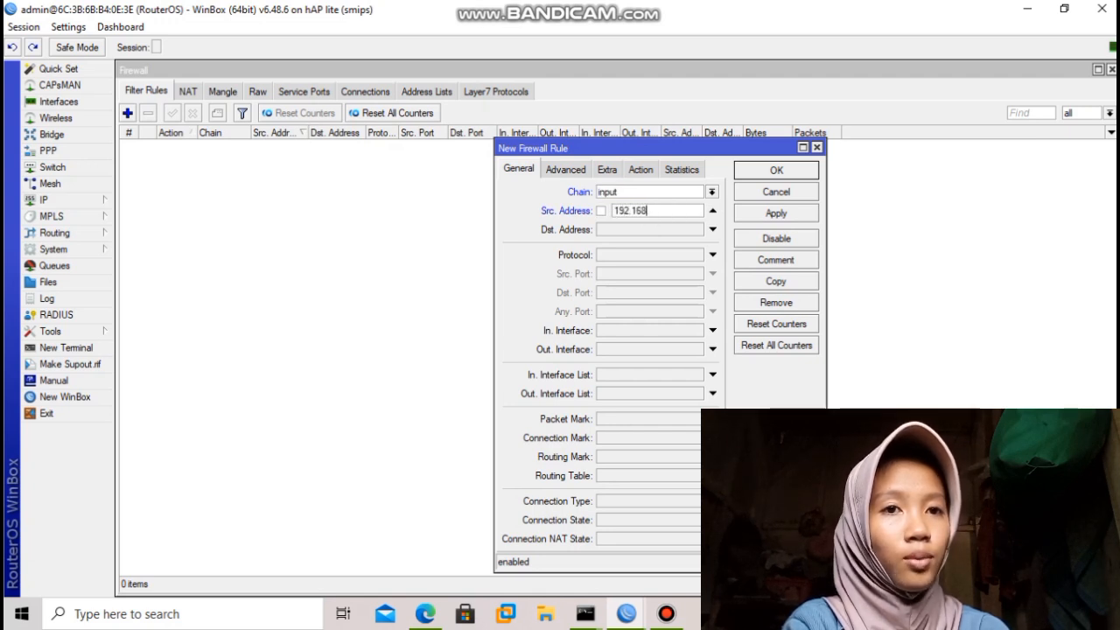
text(.12.0/24)
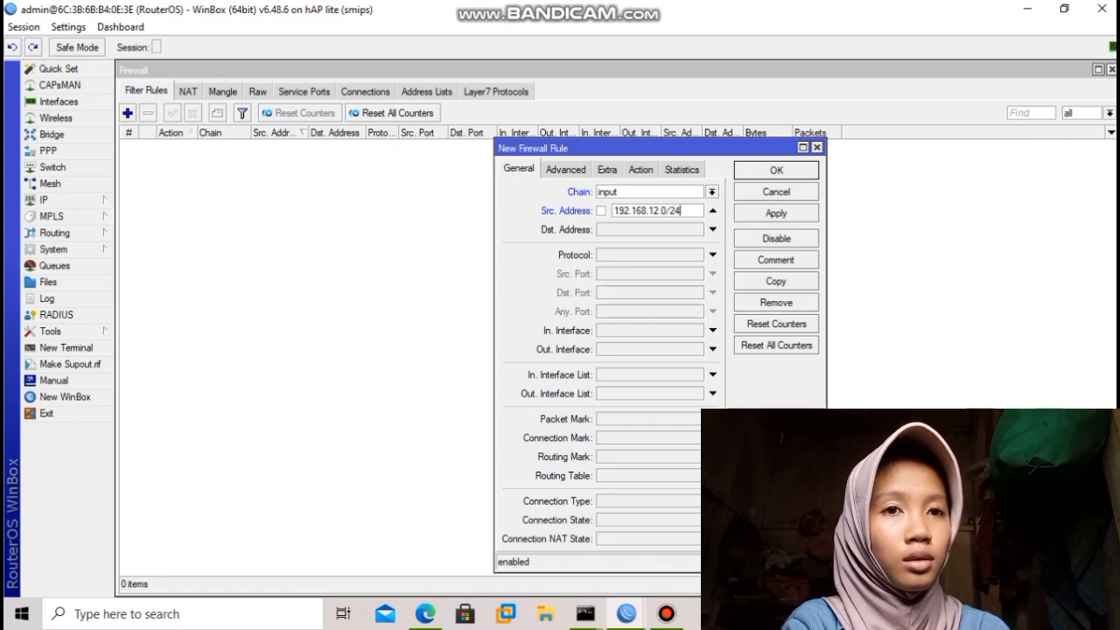
click(712, 255)
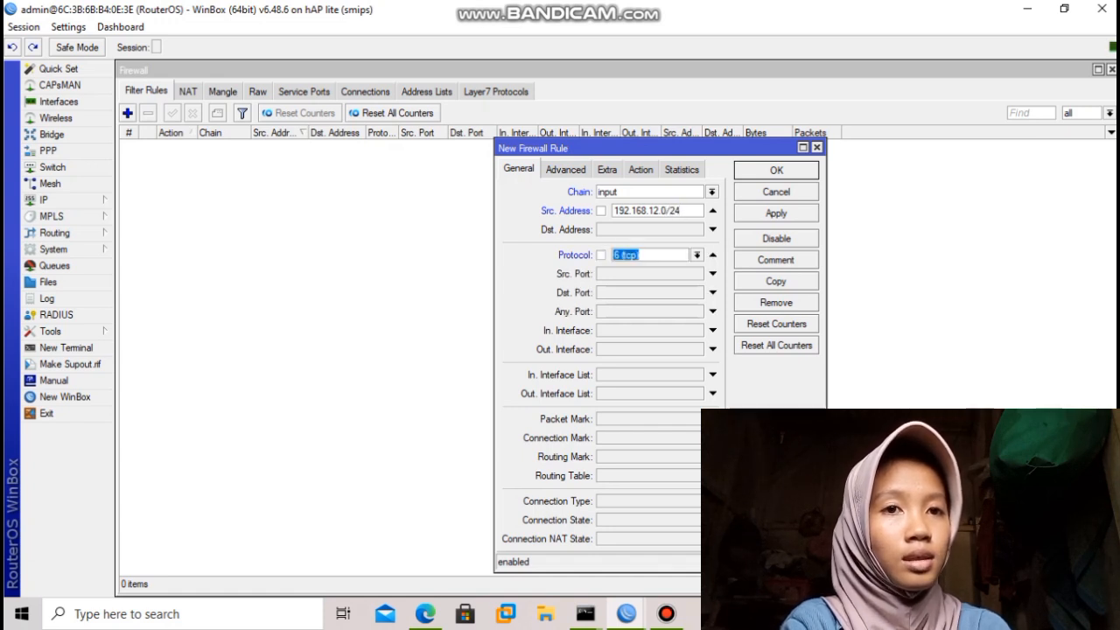
click(712, 292)
text(8291)
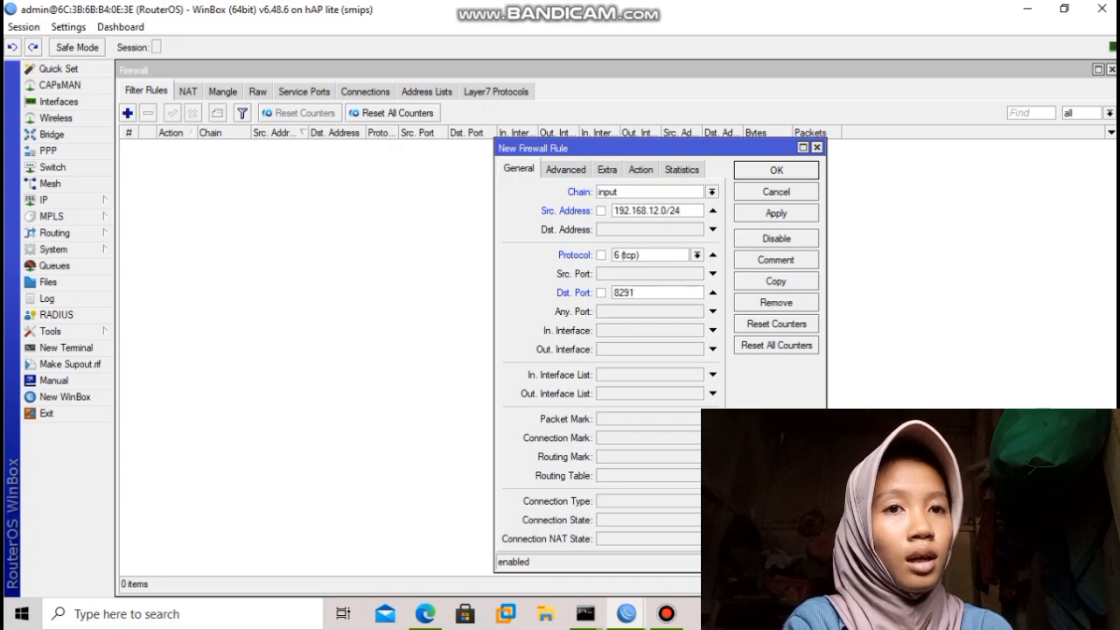
click(776, 212)
click(775, 169)
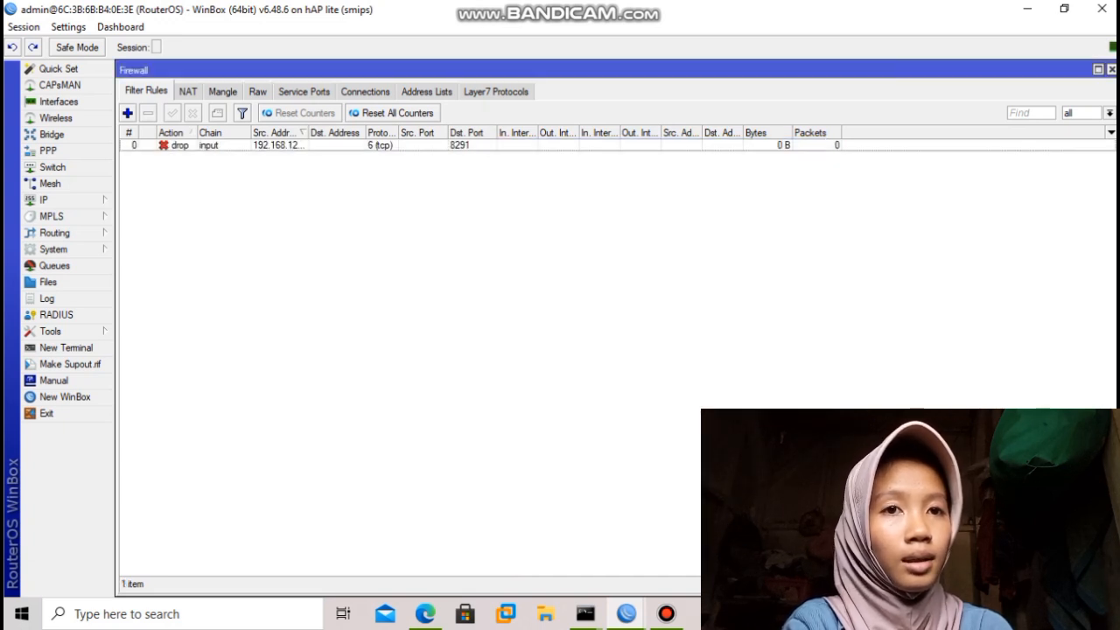
Step: Add a forward drop rule matching packet content mikrotik.com
click(127, 113)
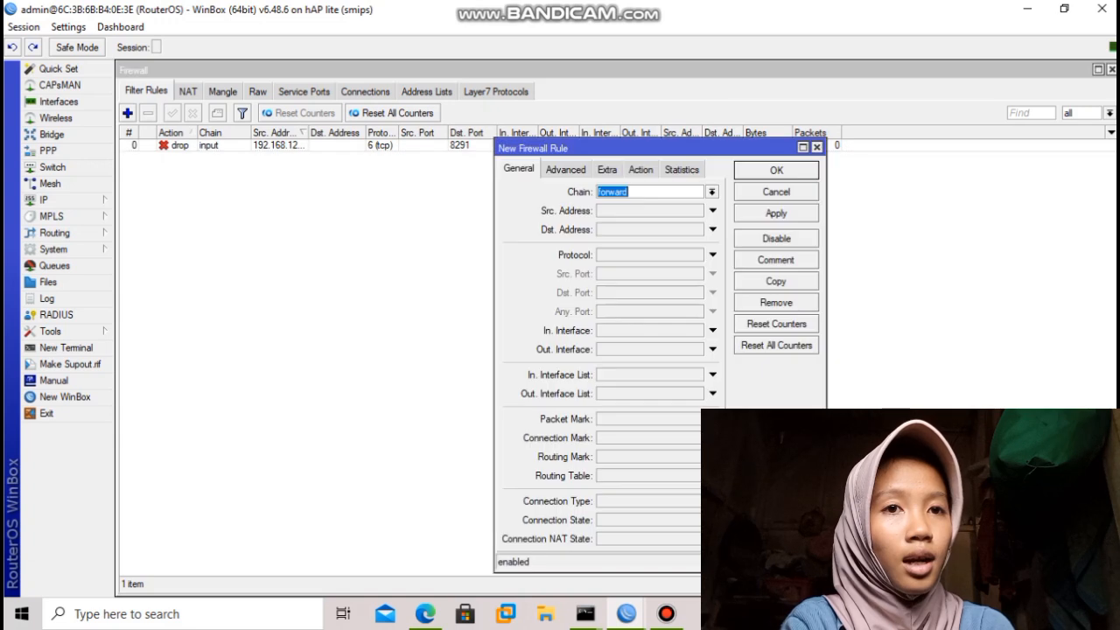
click(565, 169)
click(623, 261)
text(mikrotik.com)
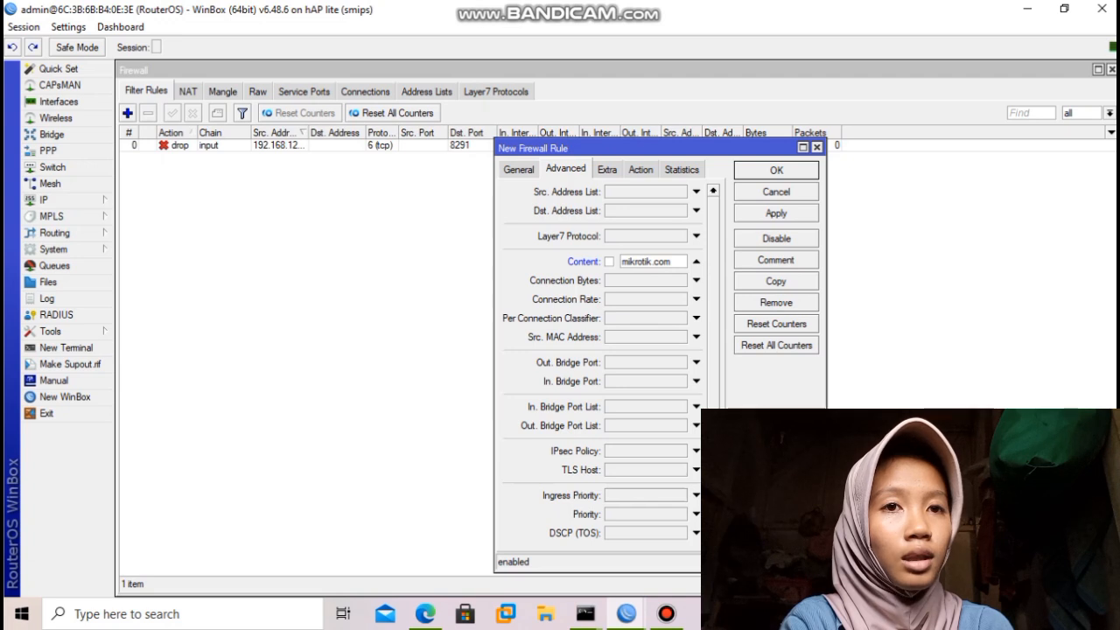
click(640, 170)
click(712, 192)
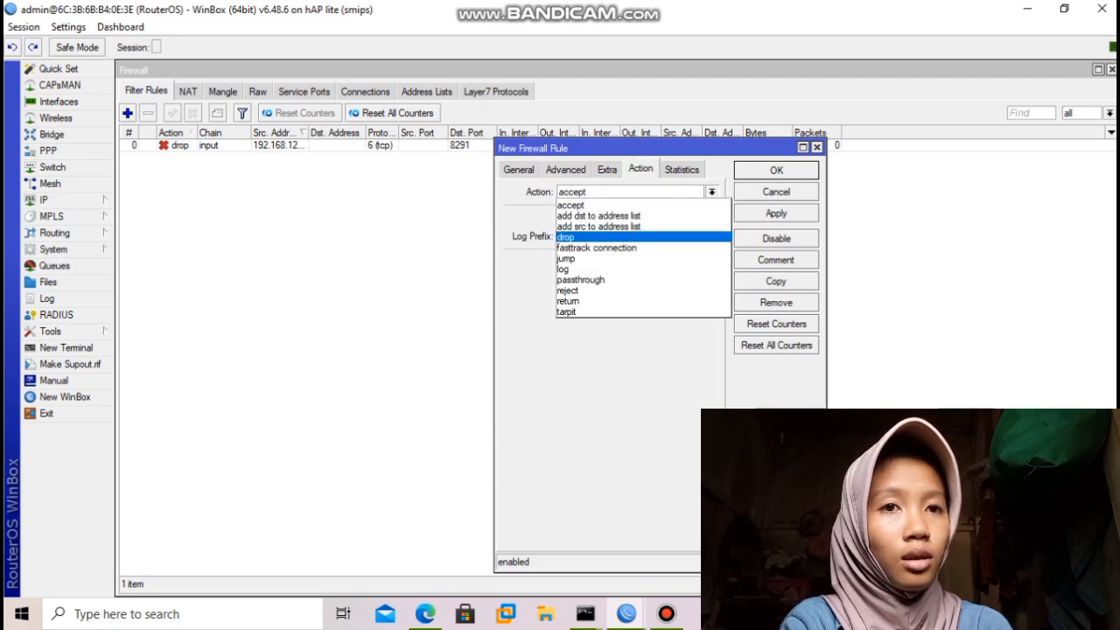
click(577, 238)
click(776, 214)
click(776, 170)
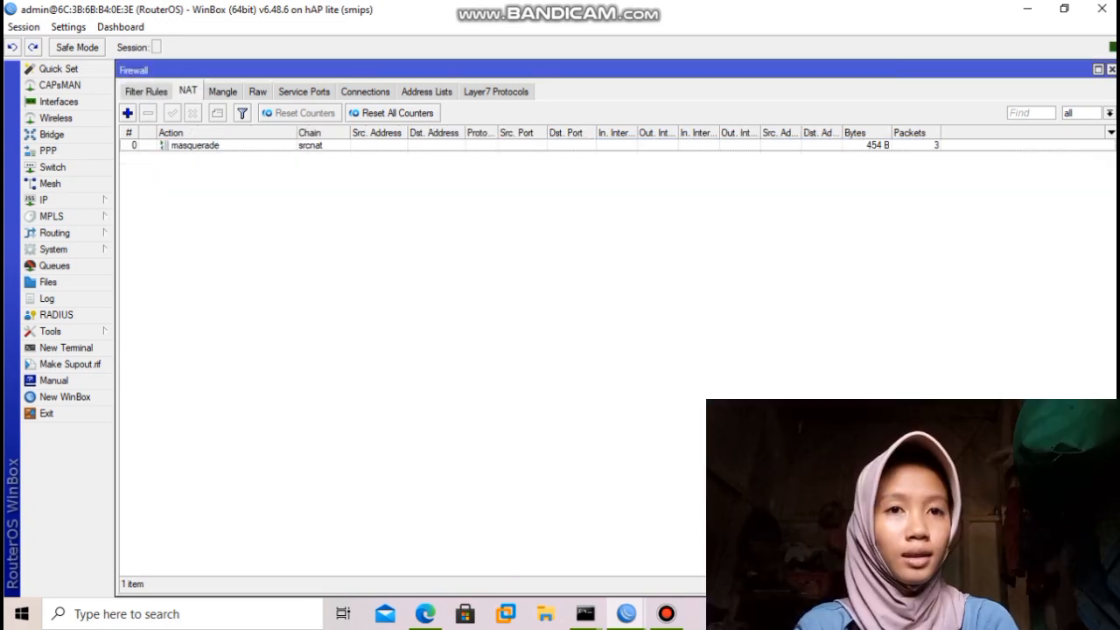
Step: Start a NAT rule with action dst-nat to address 117.20.63.227
click(127, 113)
click(789, 114)
click(744, 159)
click(789, 184)
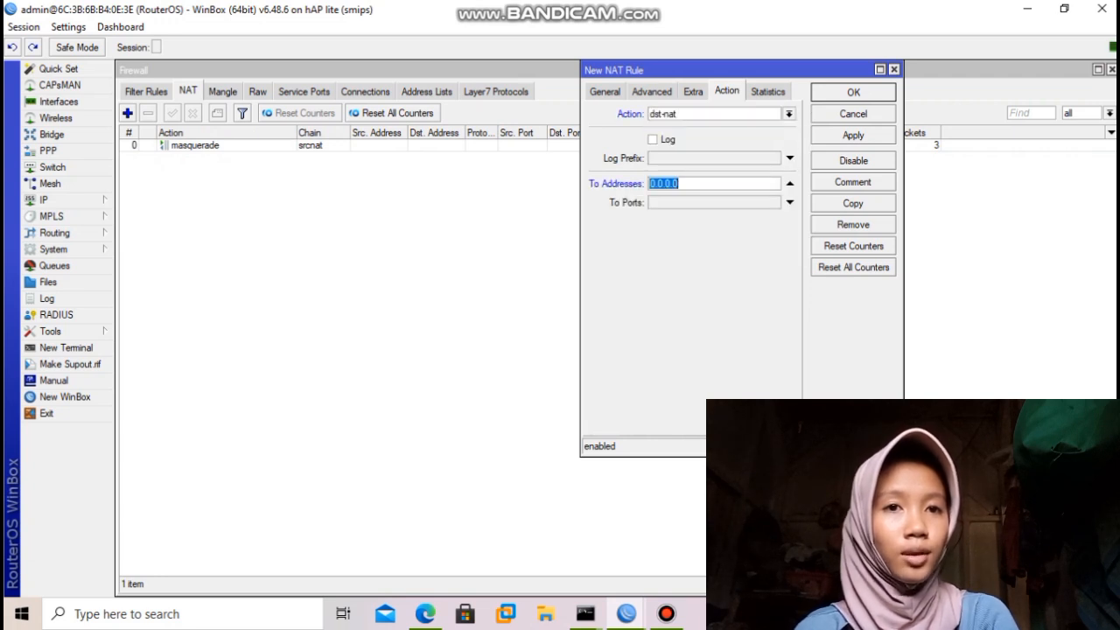
text(117.20.63.227)
Step: Set the rule's chain to dstnat with destination address 103.28.12.123
click(605, 92)
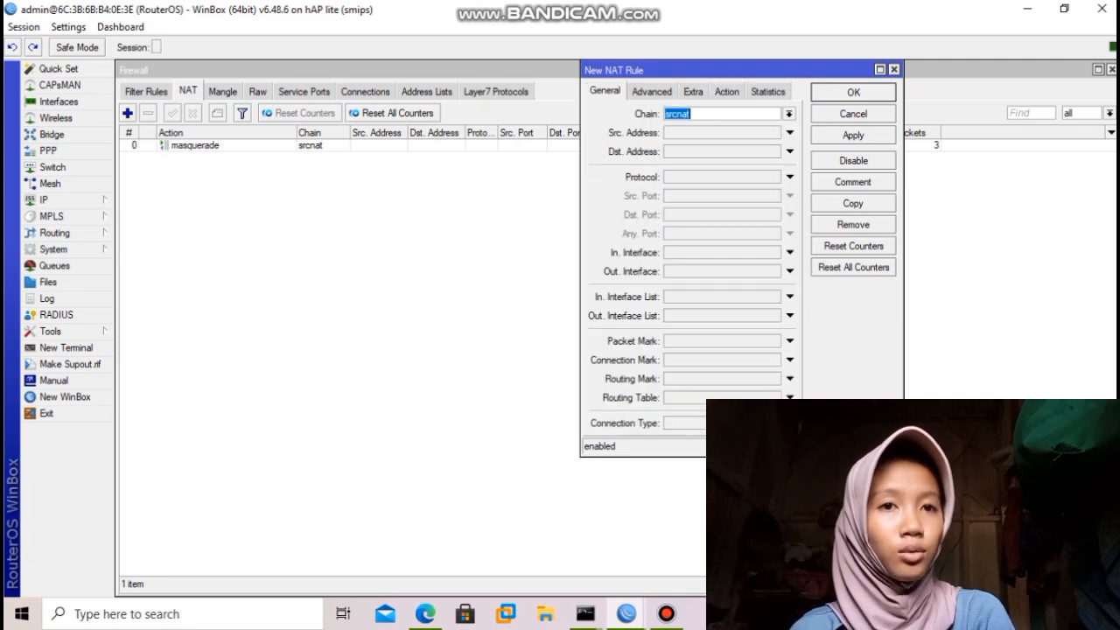
click(788, 113)
click(678, 133)
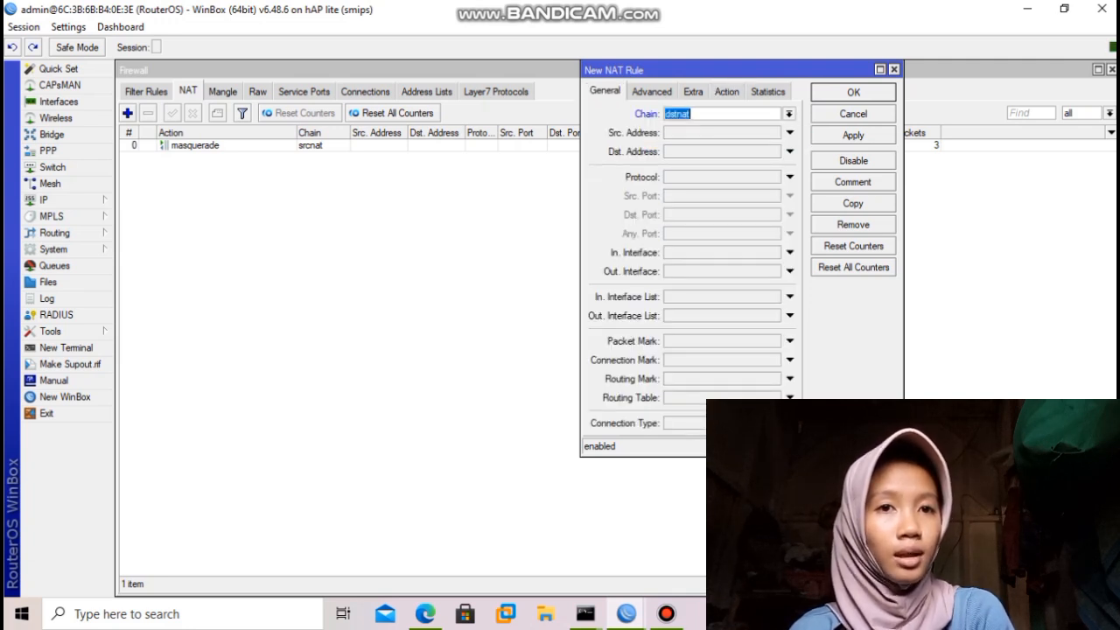
click(789, 152)
text(117.28)
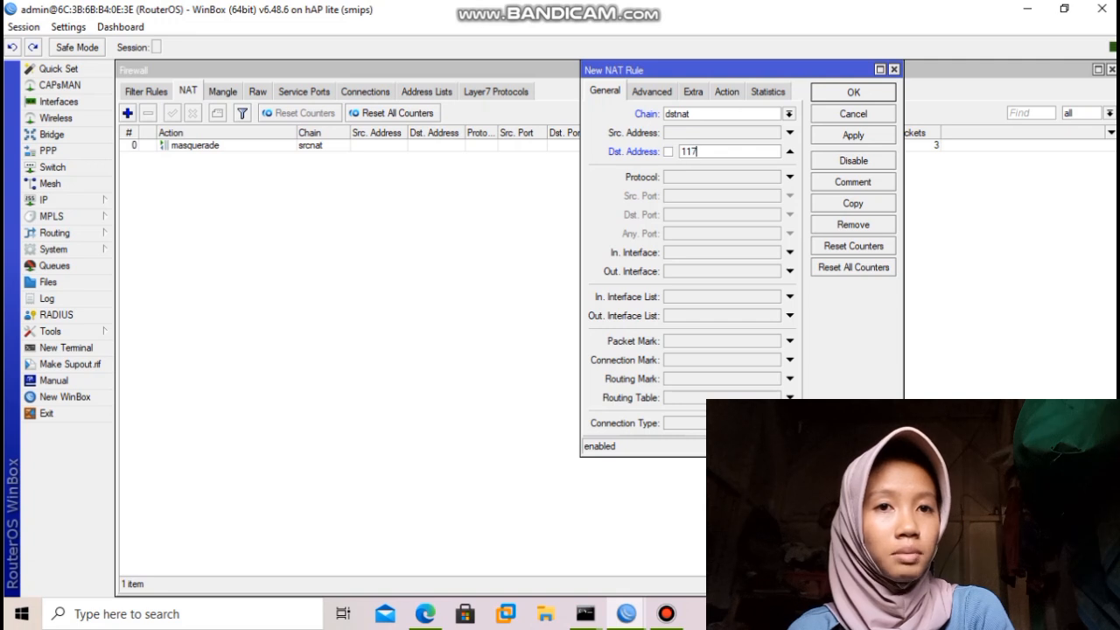
key(BackSpace)
key(BackSpace)
key(BackSpace)
key(BackSpace)
key(BackSpace)
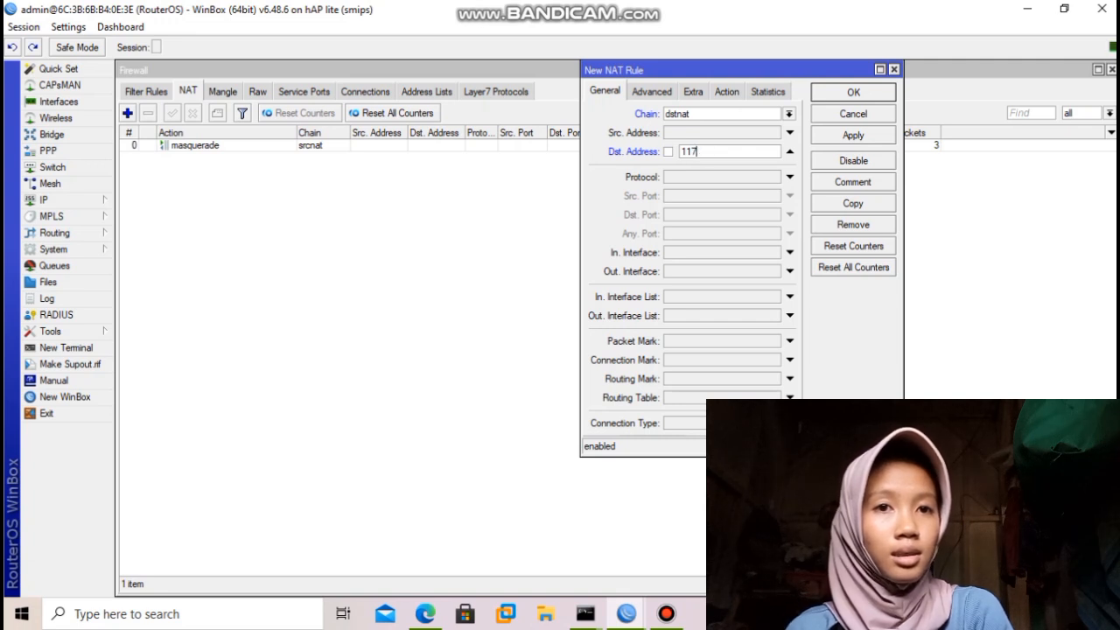
text(03.28)
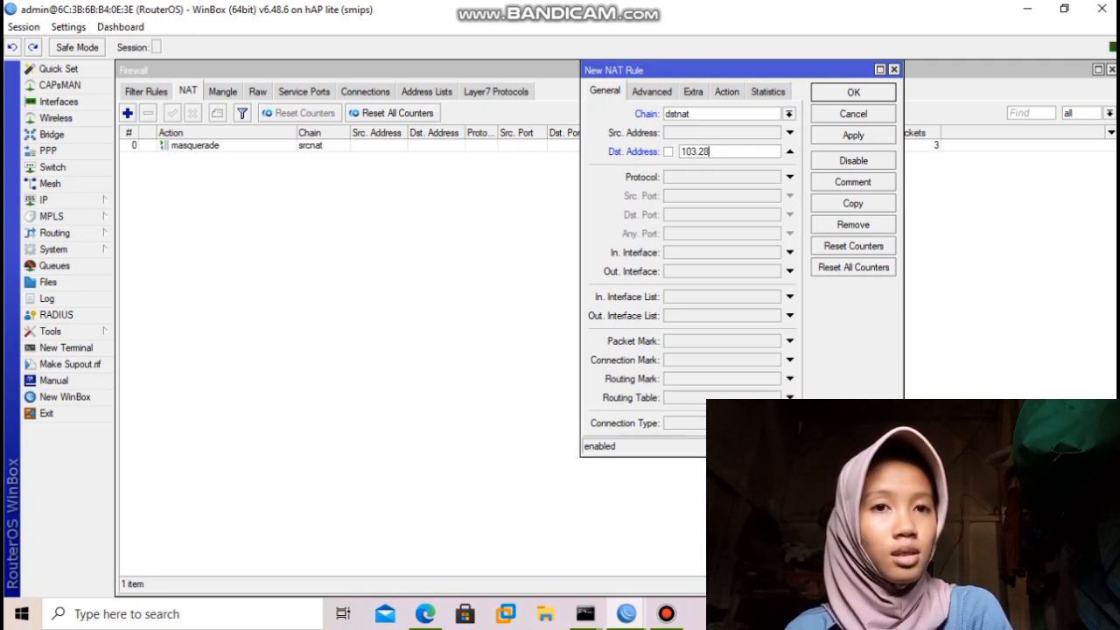
text(.12.123)
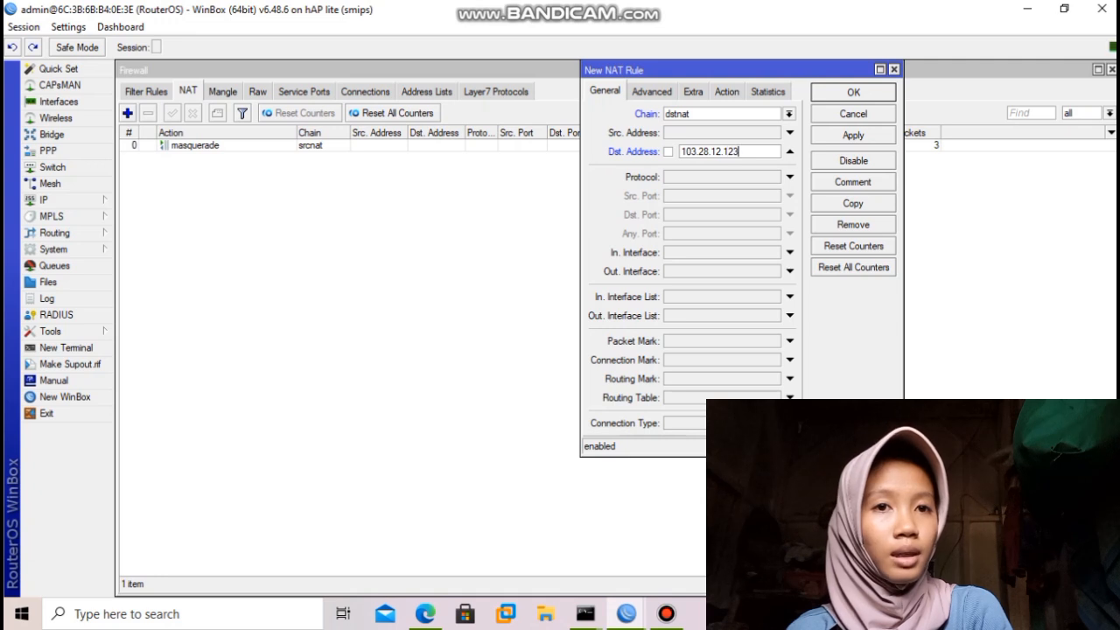
Step: Match tcp on destination ports 80,443 and save the rule
click(790, 177)
click(790, 214)
text(80)
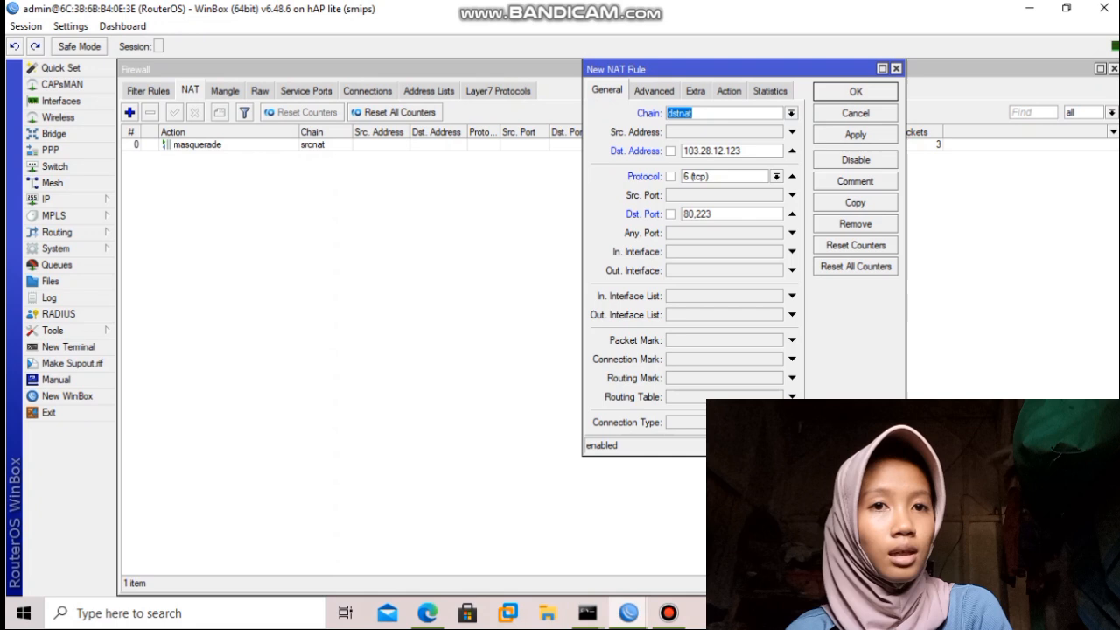
click(713, 214)
key(BackSpace)
key(BackSpace)
key(BackSpace)
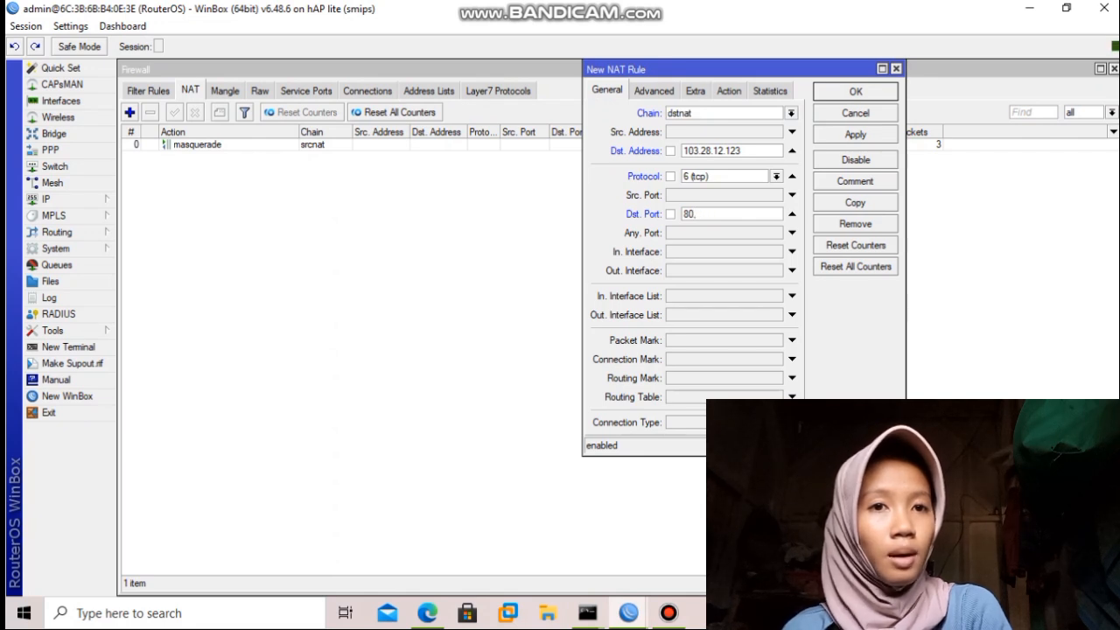
text(443)
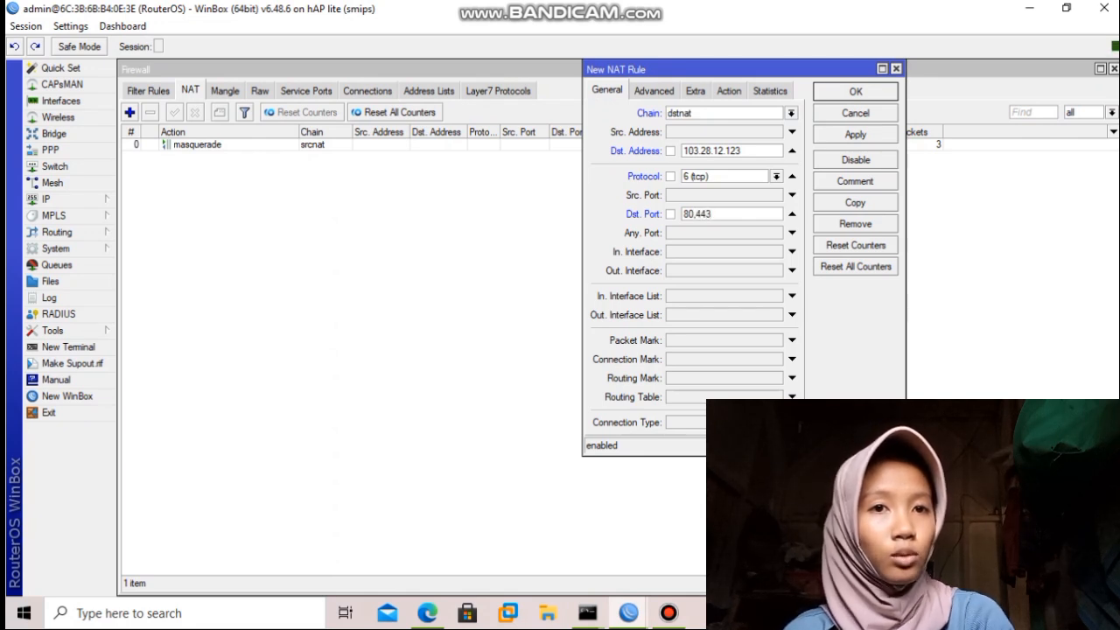
click(856, 135)
click(855, 92)
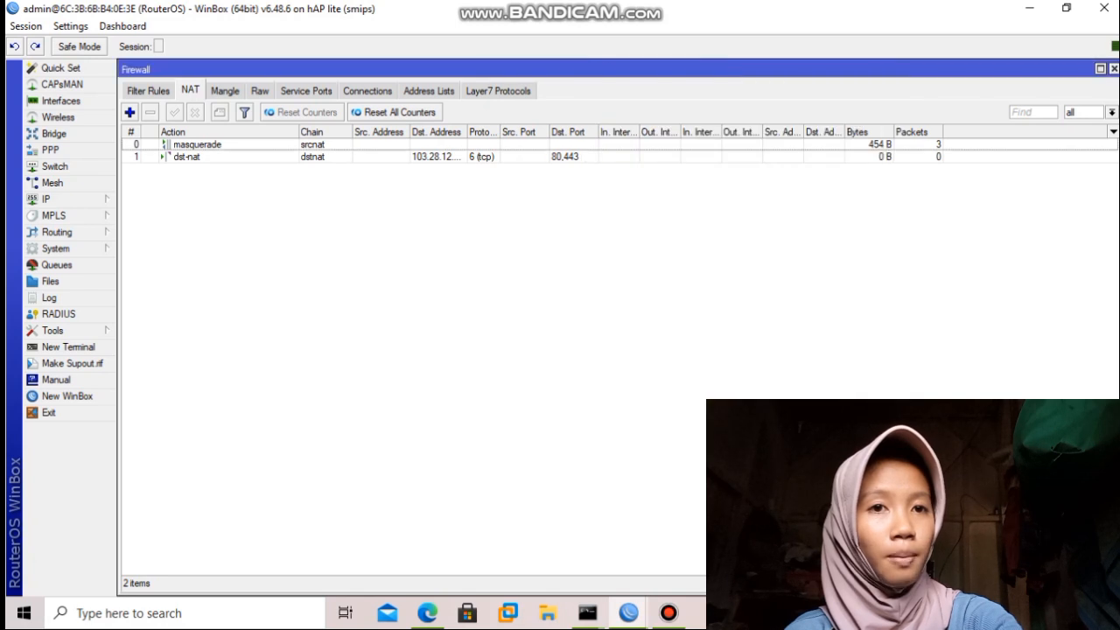
Step: Add a mangle rule marking routing isp1 for source 192.168.11.0/24
click(225, 91)
click(129, 112)
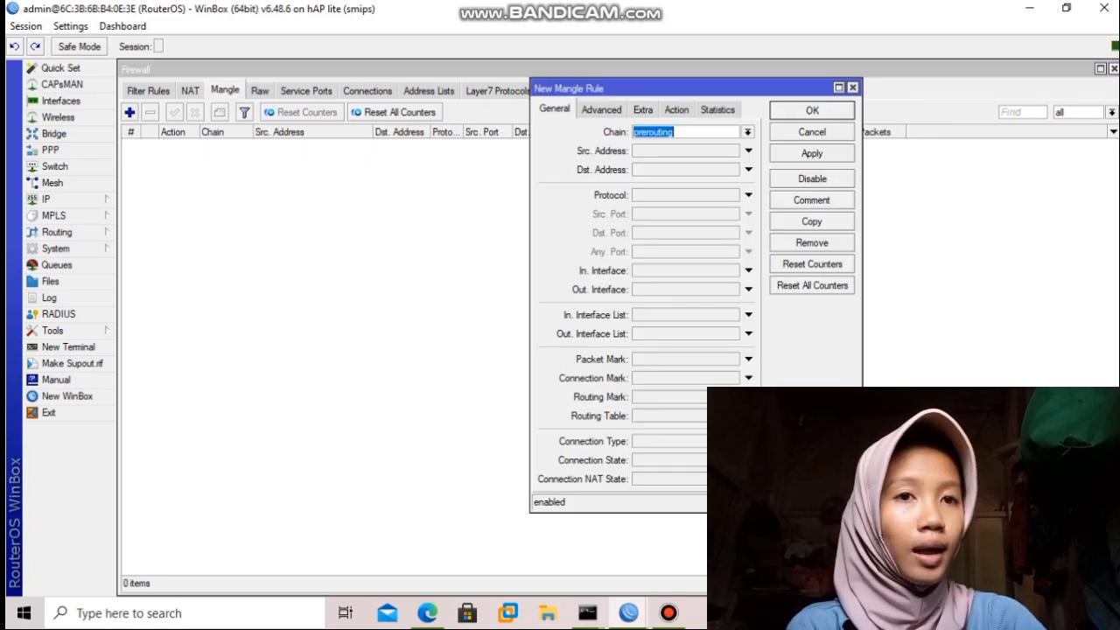
click(748, 151)
text(19)
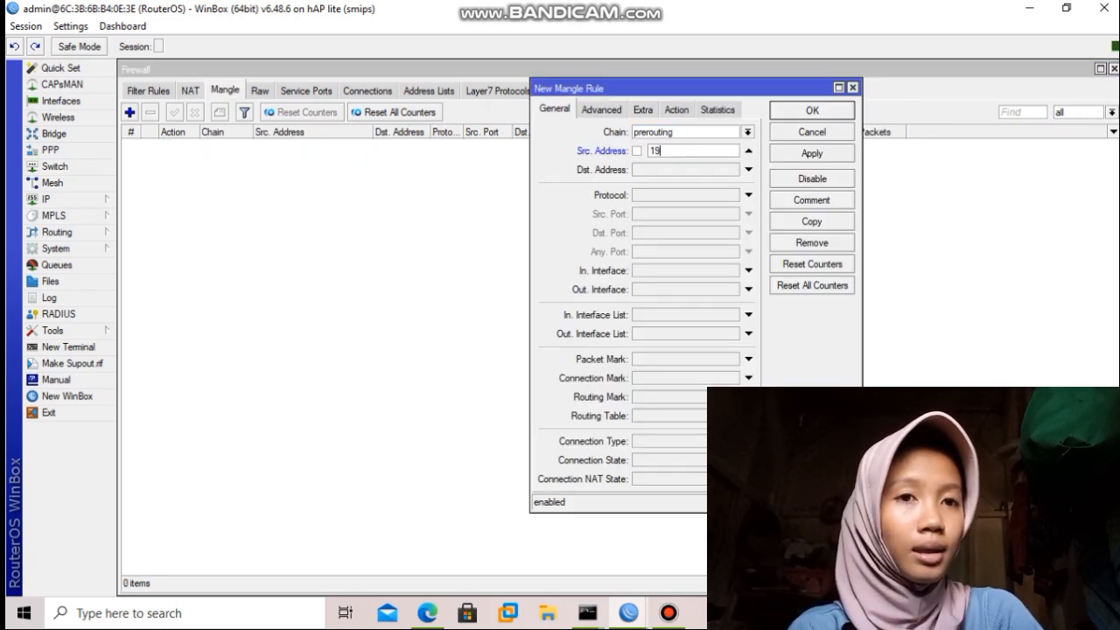
text(2.168.110)
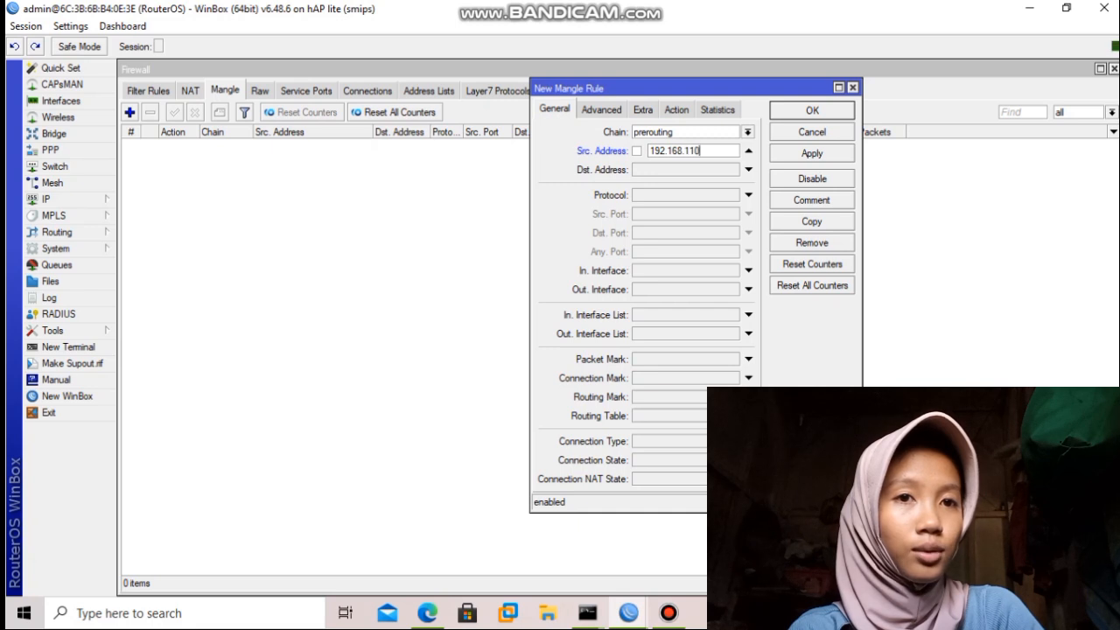
key(BackSpace)
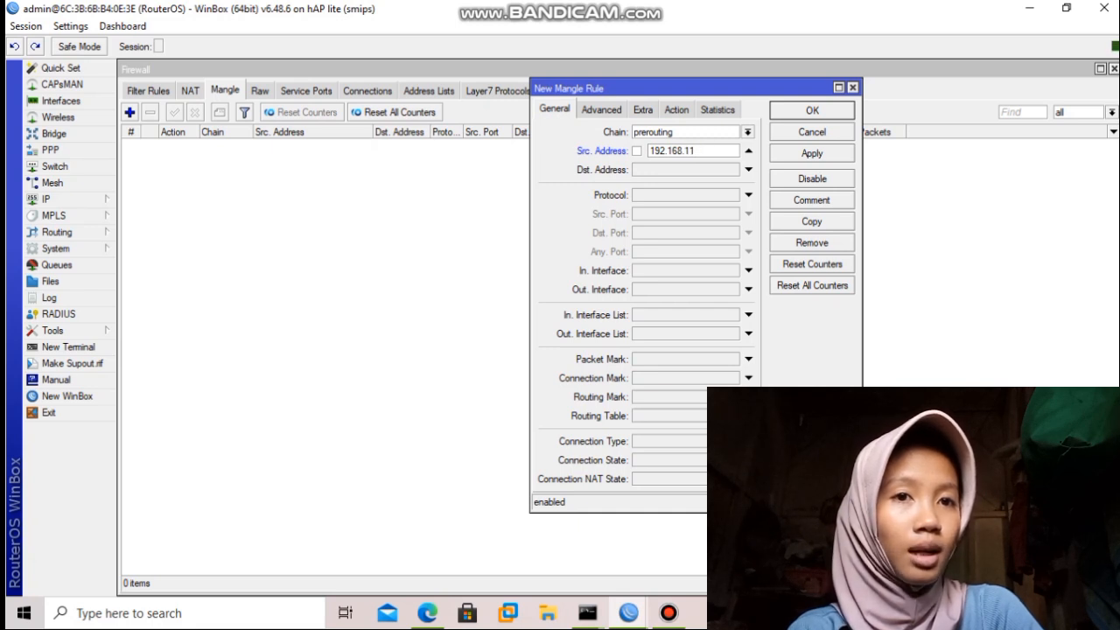
text(.0/24)
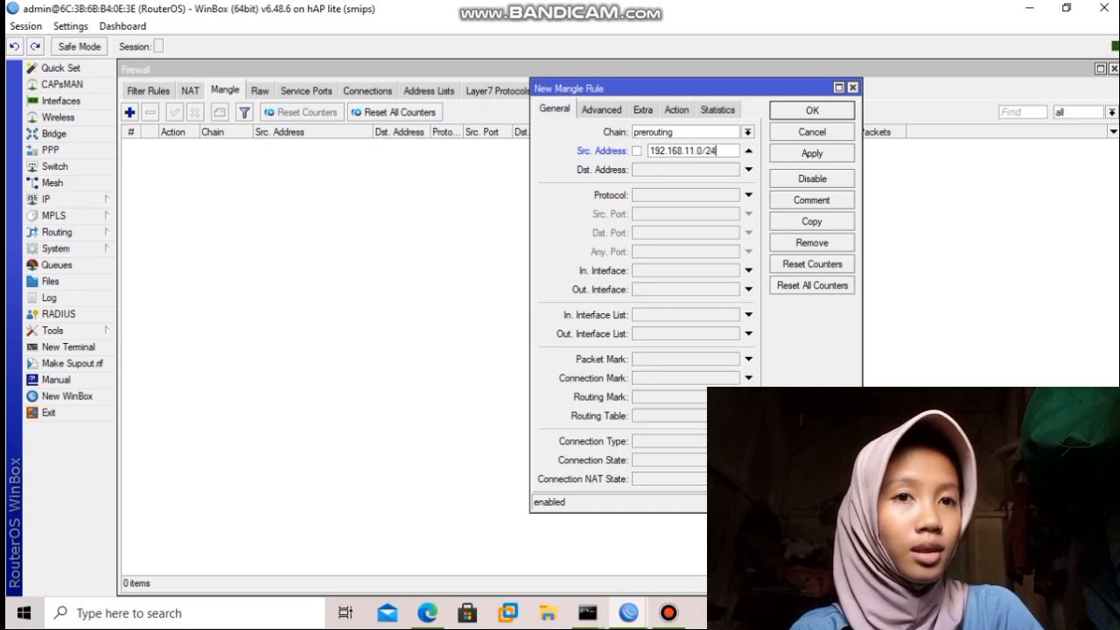
click(676, 109)
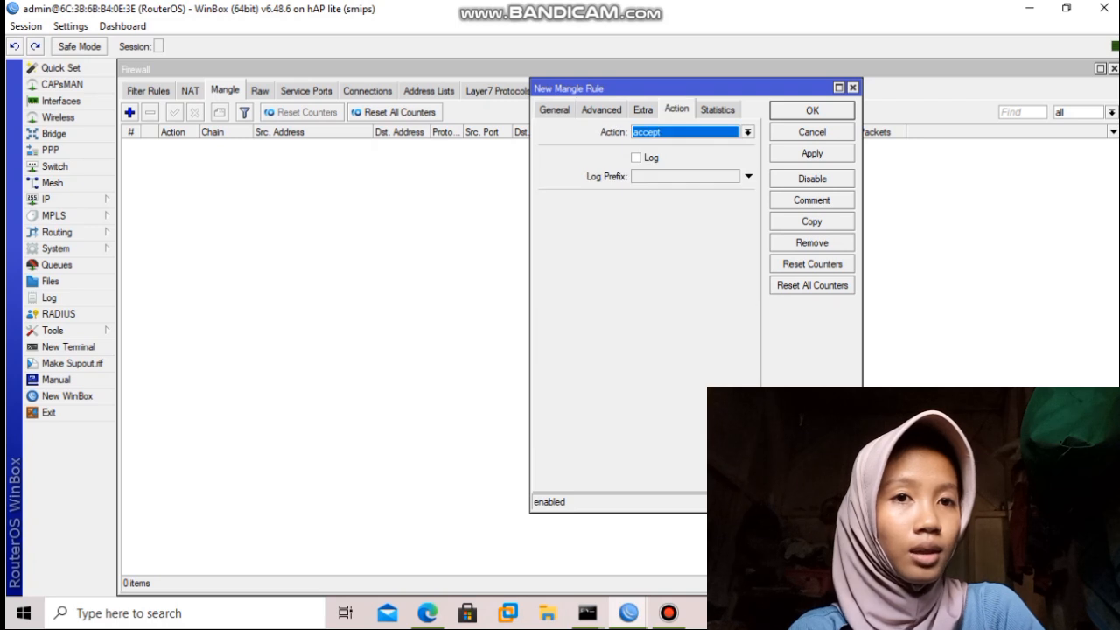
click(747, 132)
click(656, 273)
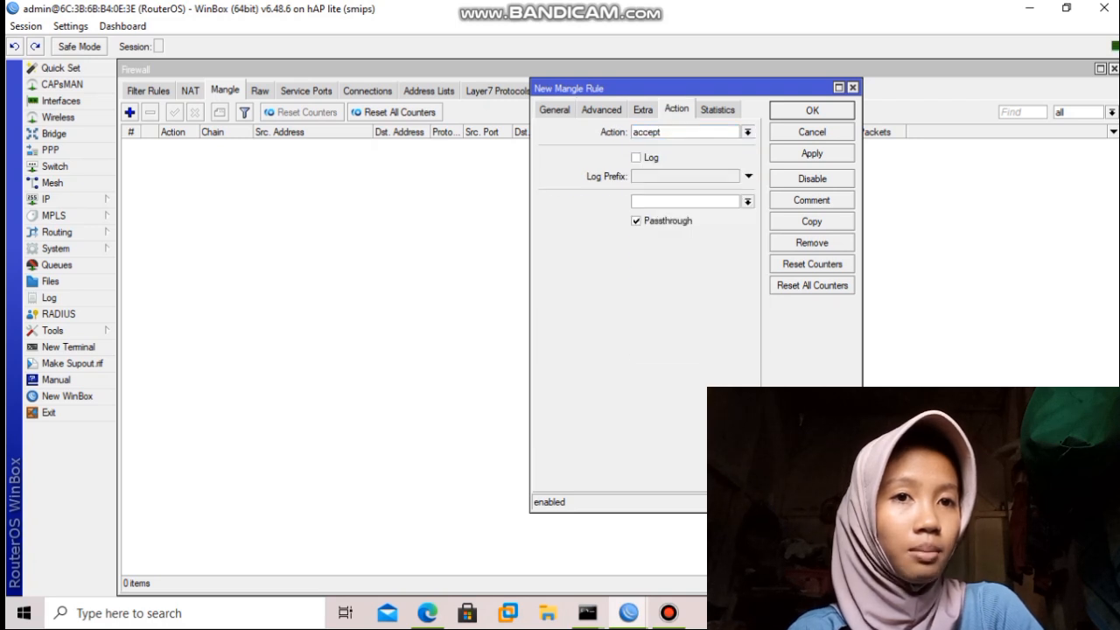
click(685, 202)
text(isp1)
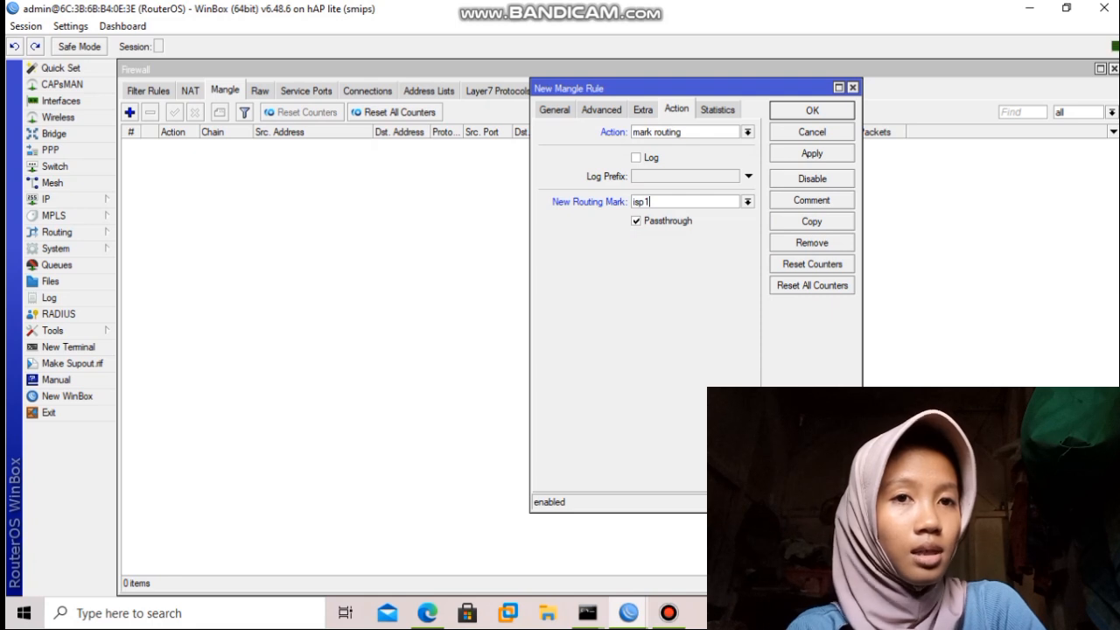
click(812, 153)
click(812, 110)
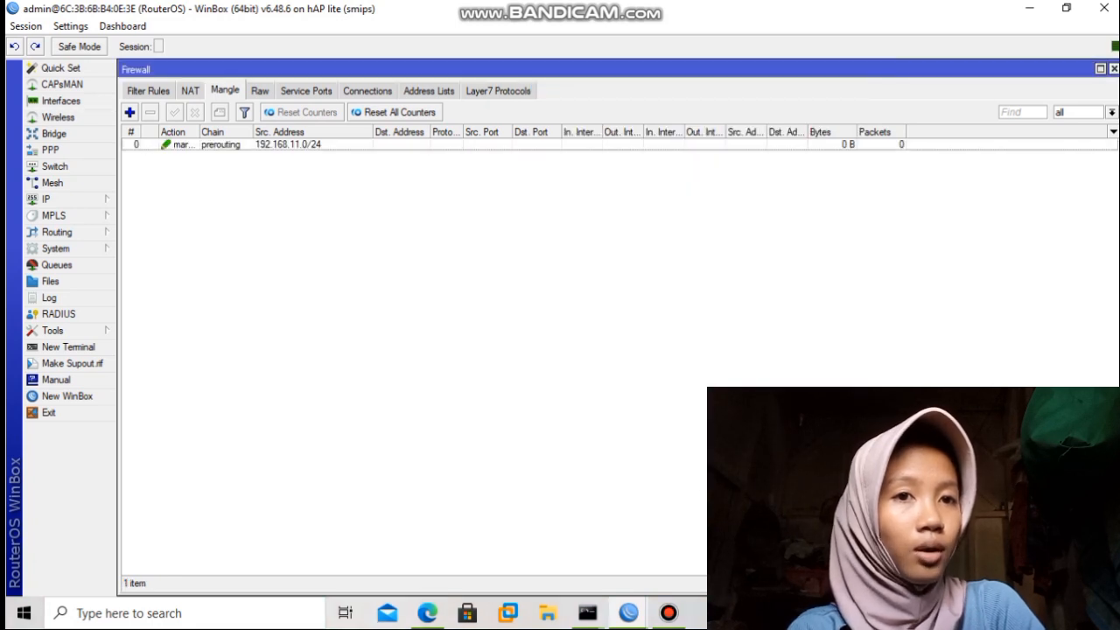
Step: Add a mangle rule marking routing isp2 for source 192.168.12.0/24
click(130, 112)
click(748, 132)
click(664, 275)
click(685, 201)
text(isp2)
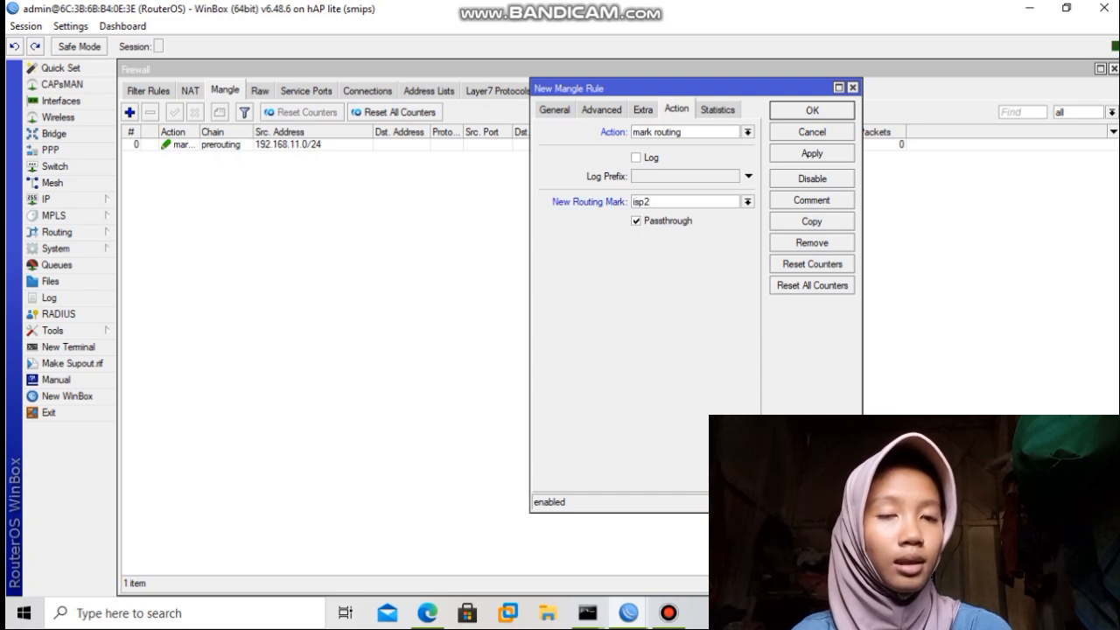
click(554, 110)
click(685, 151)
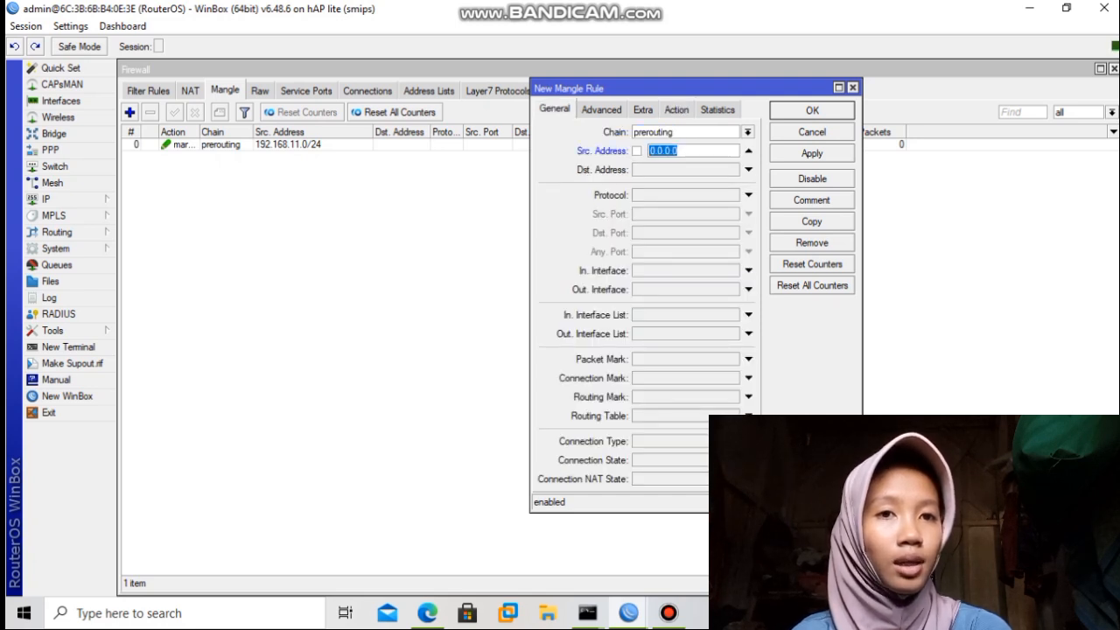
text(192.168.12.0/24)
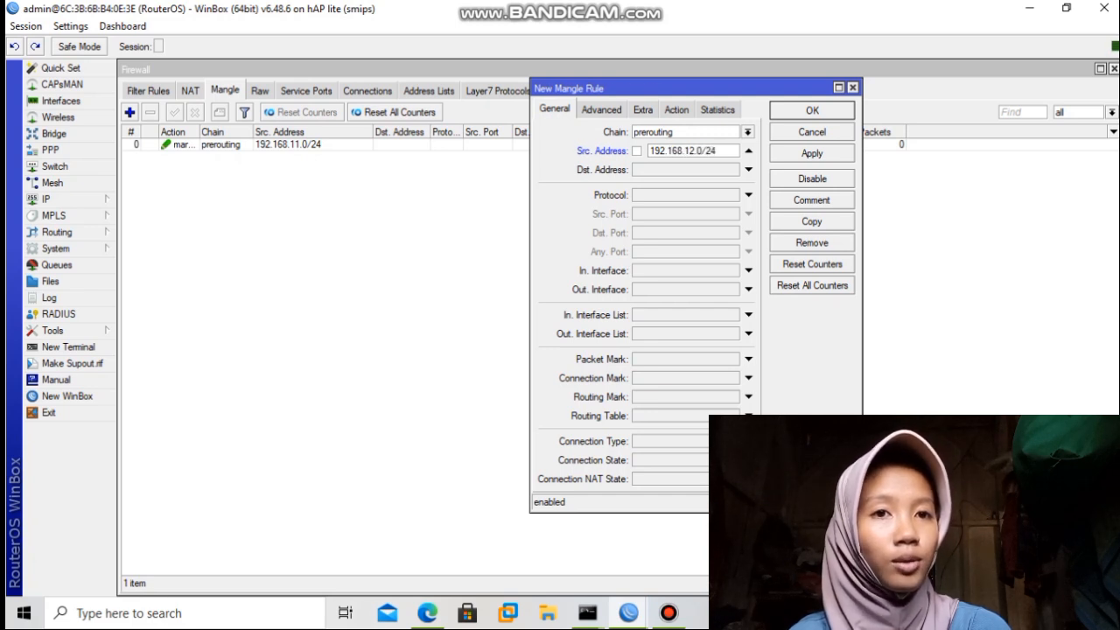
click(812, 153)
click(812, 111)
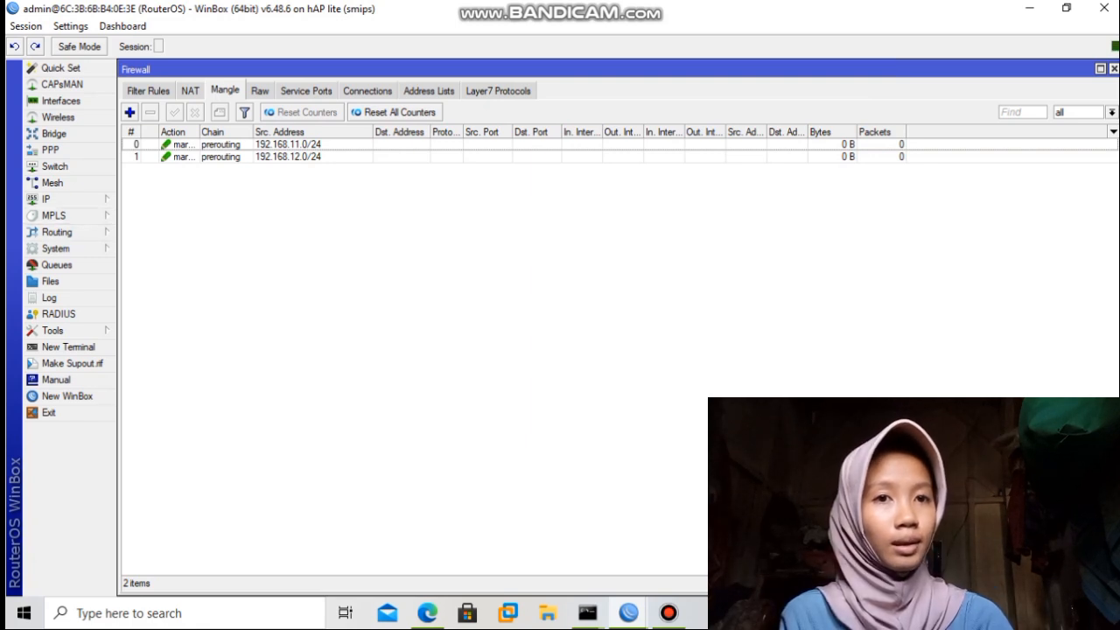
click(45, 199)
Step: Copy ether1's DHCP client gateway address 192.168.60.1 from its status details
click(149, 267)
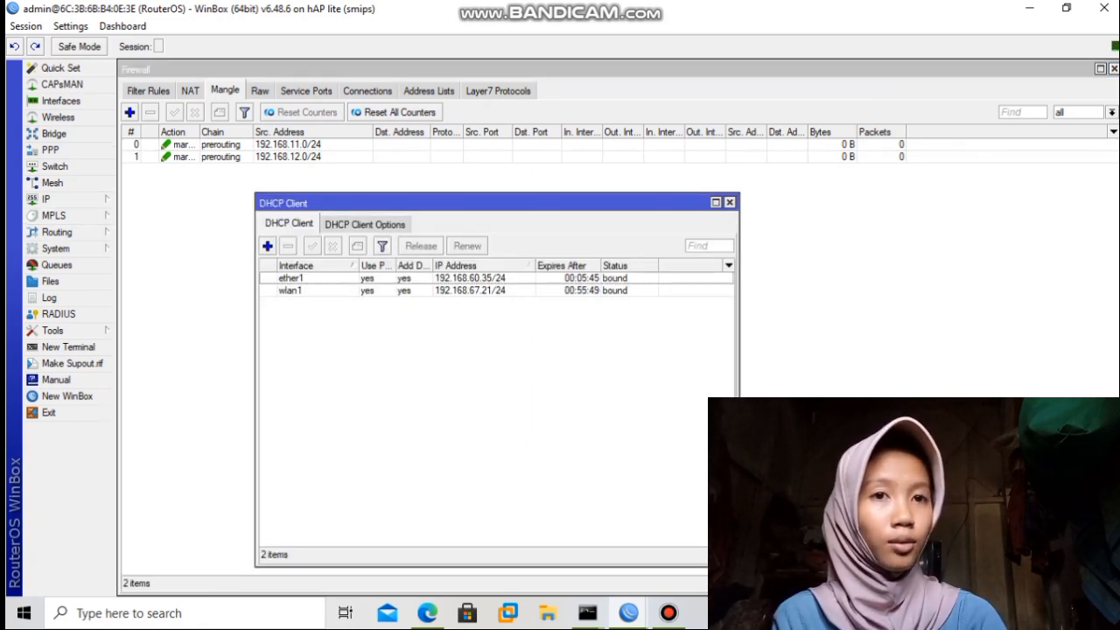
double_click(291, 278)
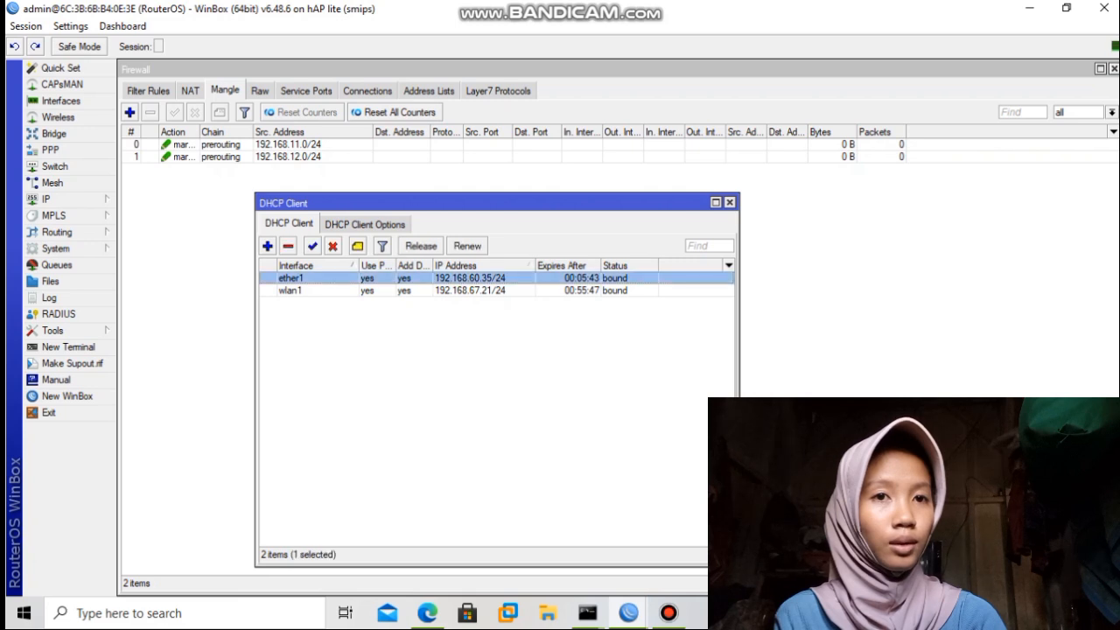
click(295, 208)
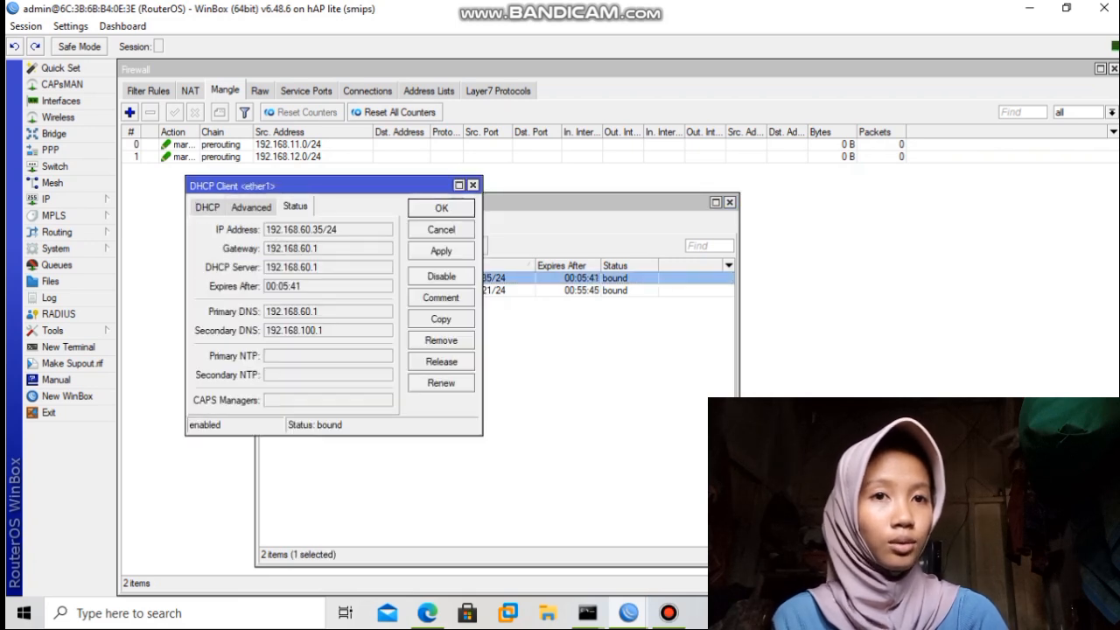
drag(265, 248, 321, 249)
key(ctrl+c)
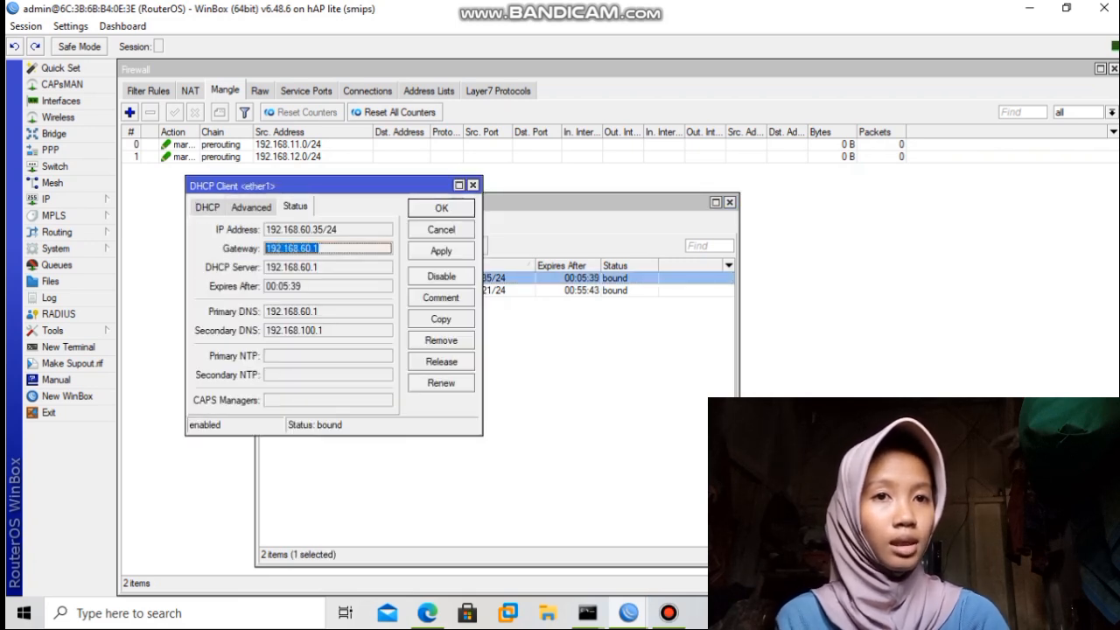
Step: Add a 0.0.0.0/0 route via gateway 192.168.60.1 with routing mark isp1
click(48, 199)
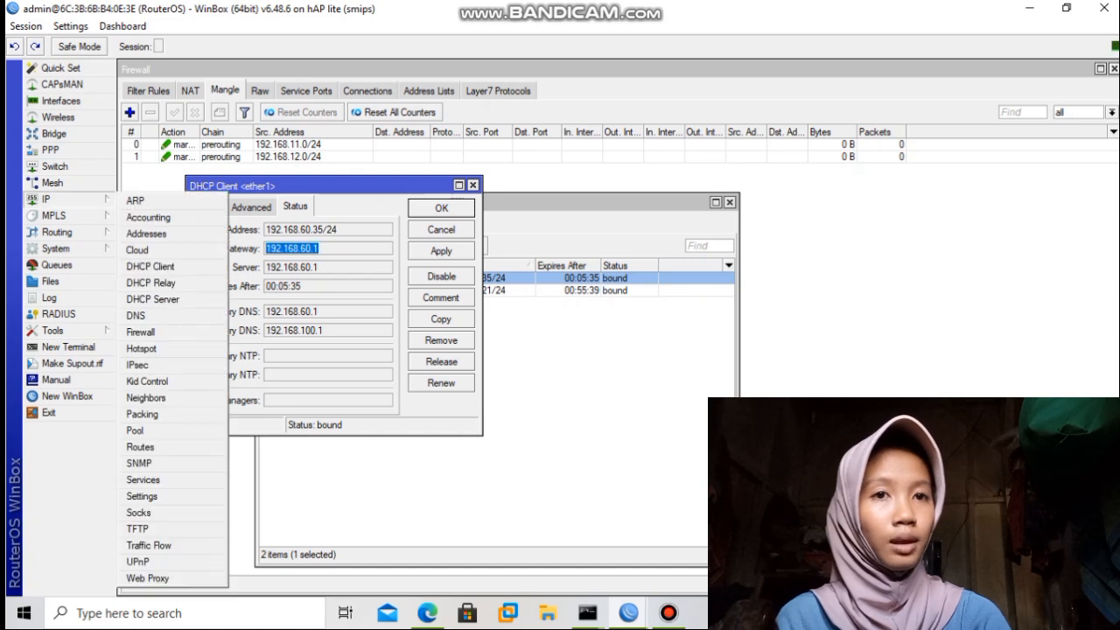
click(140, 446)
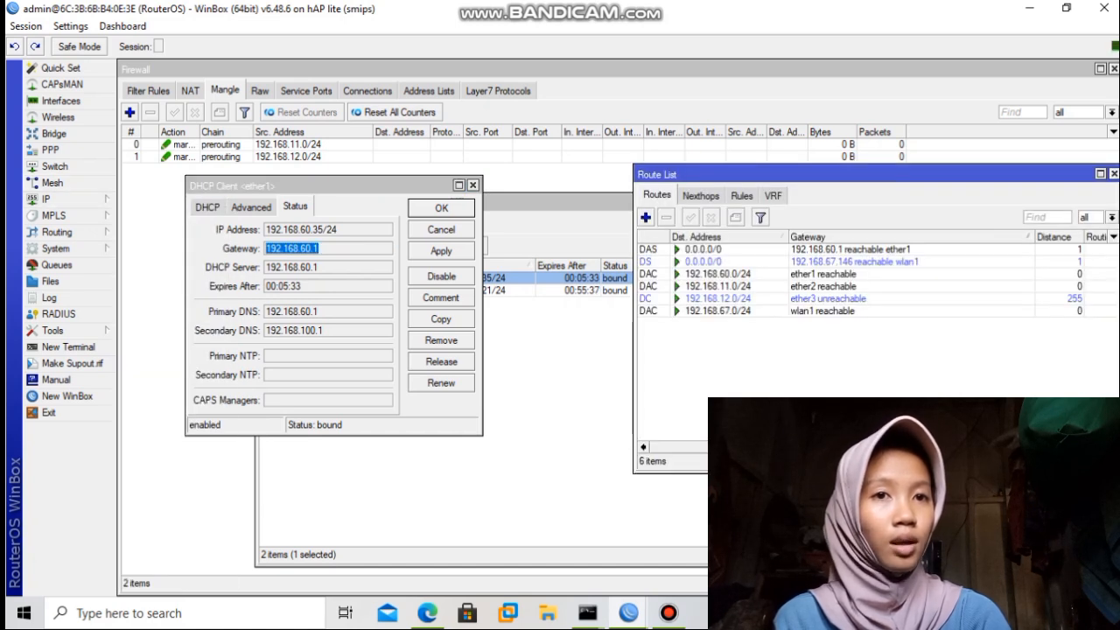
click(646, 217)
click(310, 332)
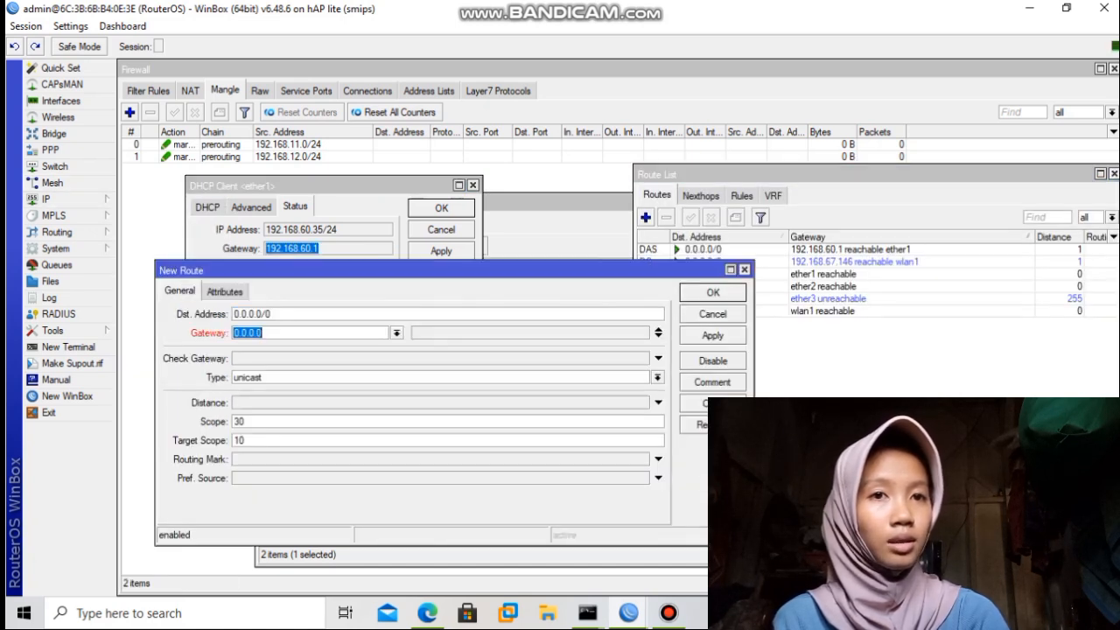
key(ctrl+v)
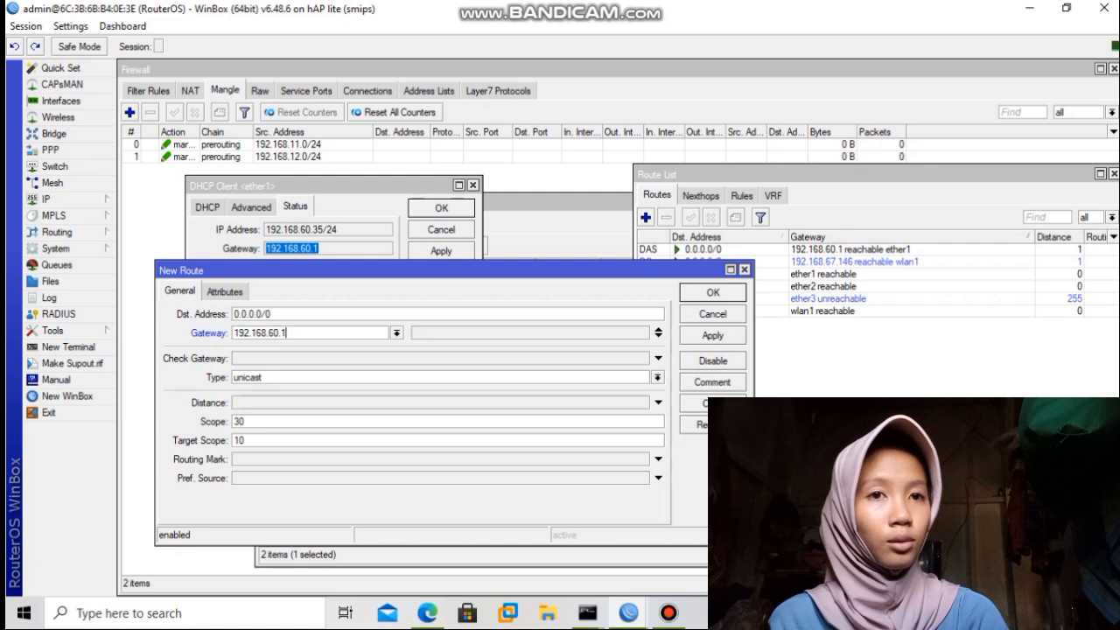
click(658, 459)
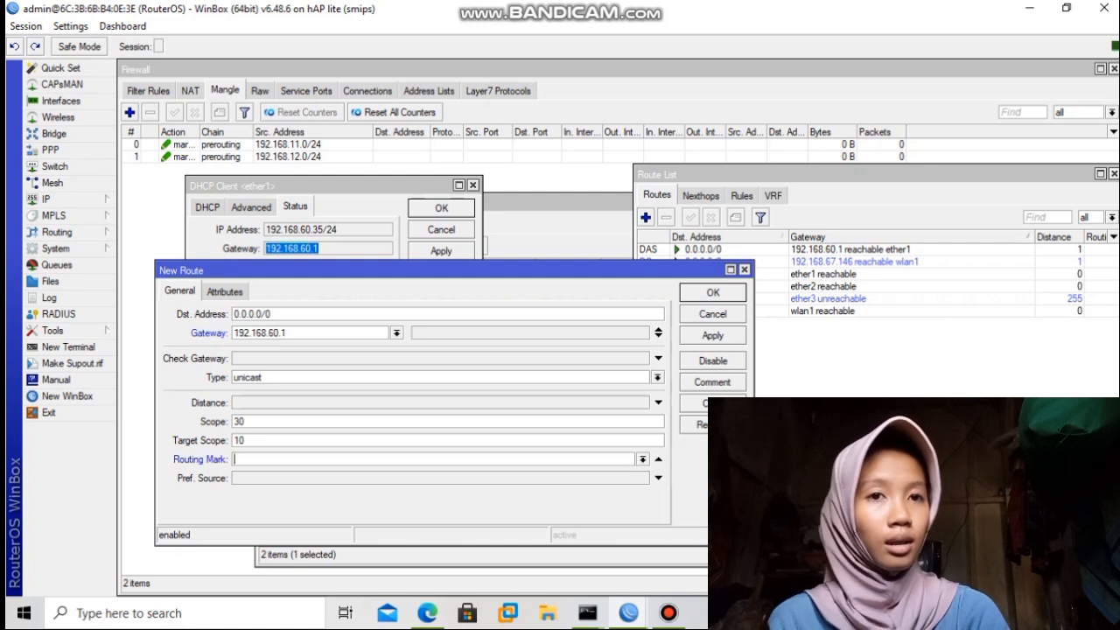
click(643, 460)
click(603, 483)
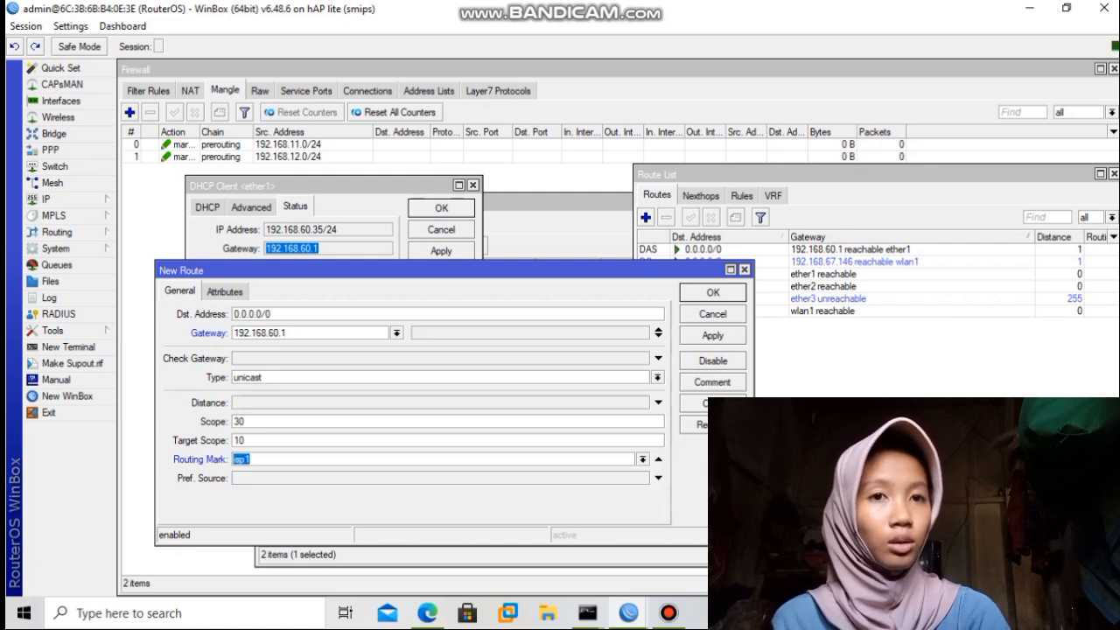
click(712, 336)
click(713, 292)
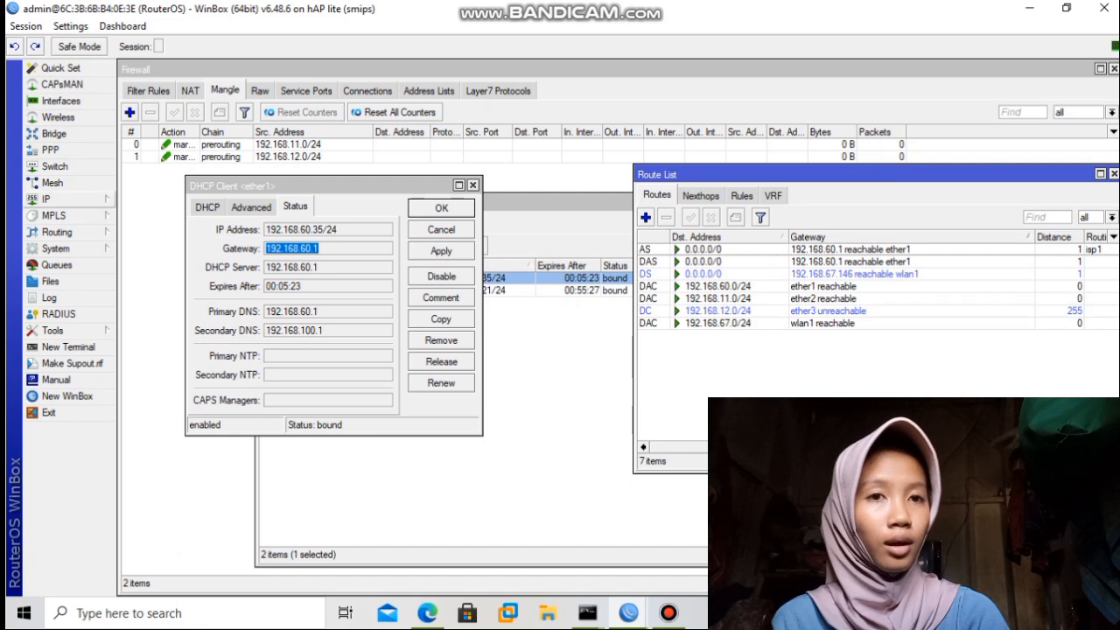
Step: Copy the wlan1 DHCP client's gateway address 192.168.67.146
click(554, 363)
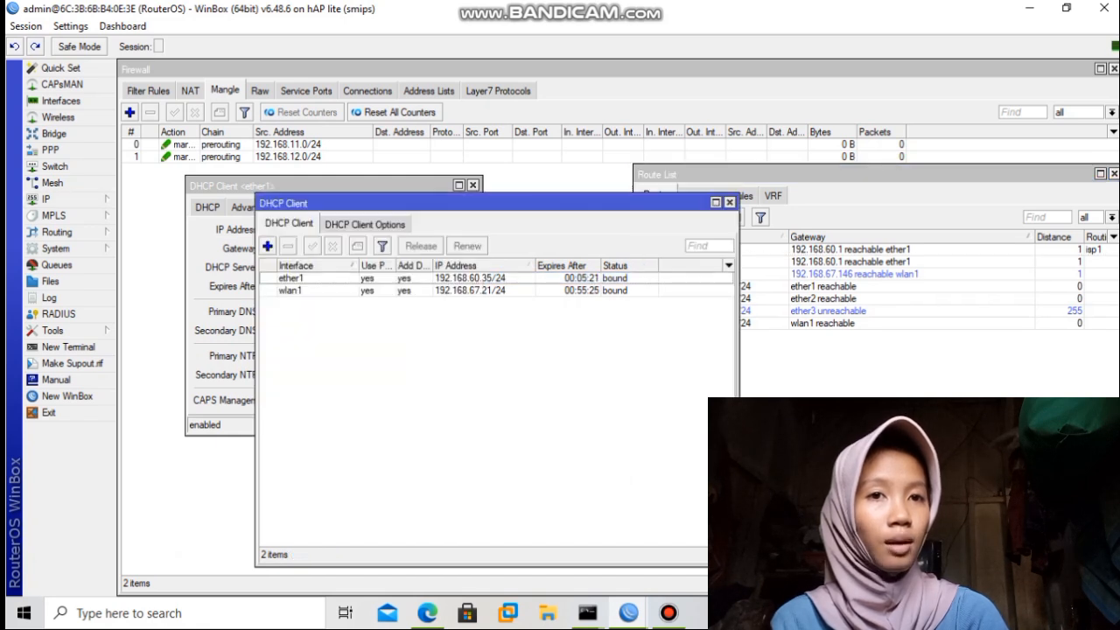
double_click(350, 290)
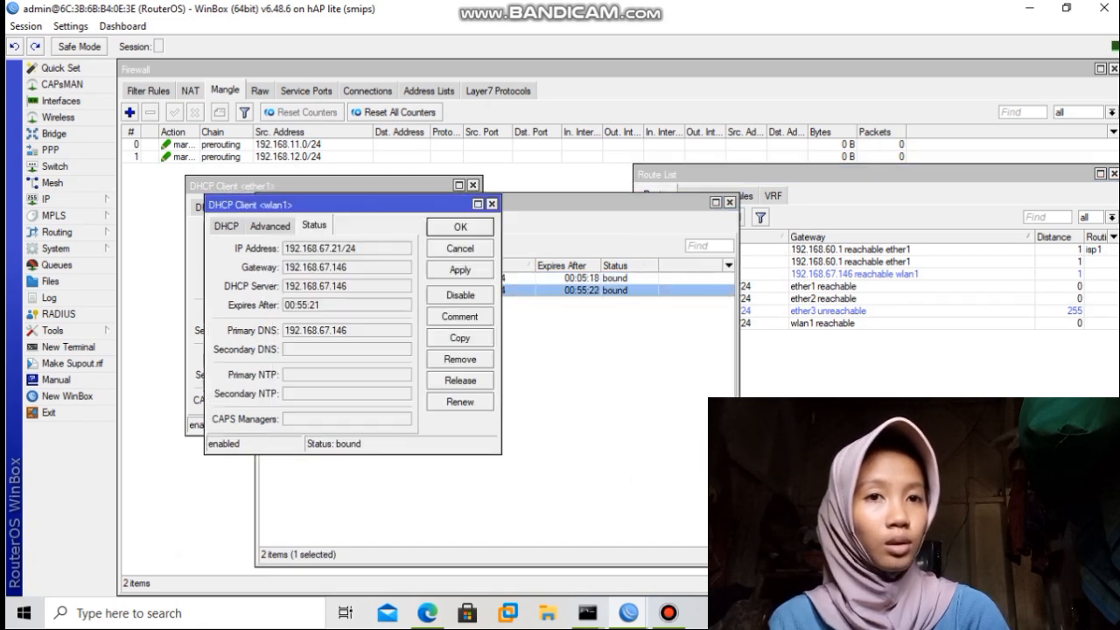
click(329, 268)
double_click(339, 267)
key(ctrl+c)
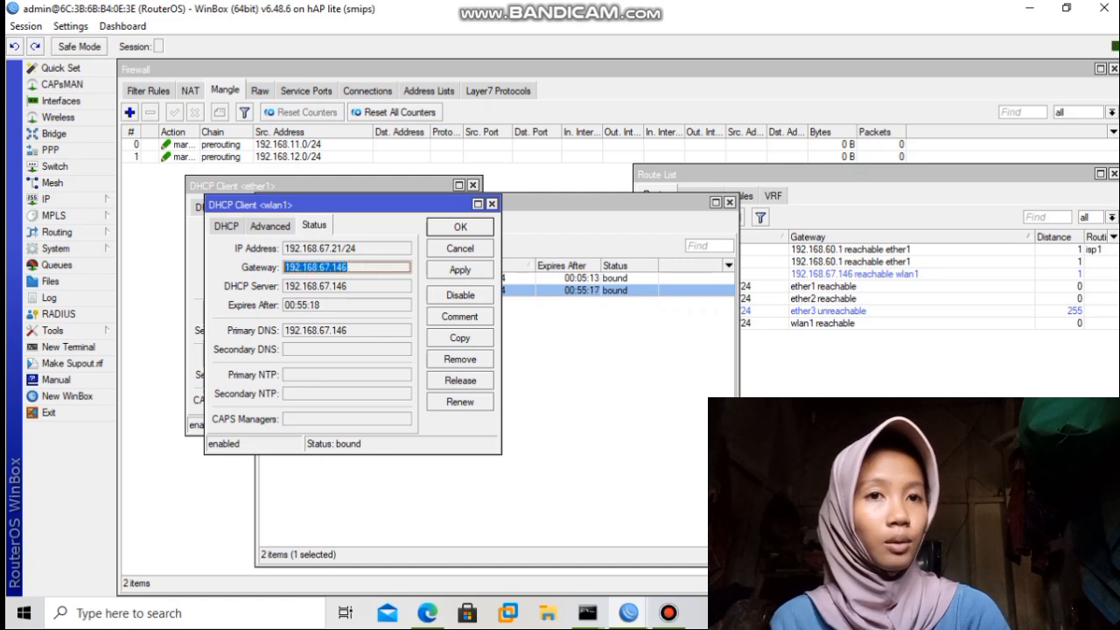
Step: Add a 0.0.0.0/0 route via gateway 192.168.67.146 with routing mark isp2
click(753, 175)
click(645, 217)
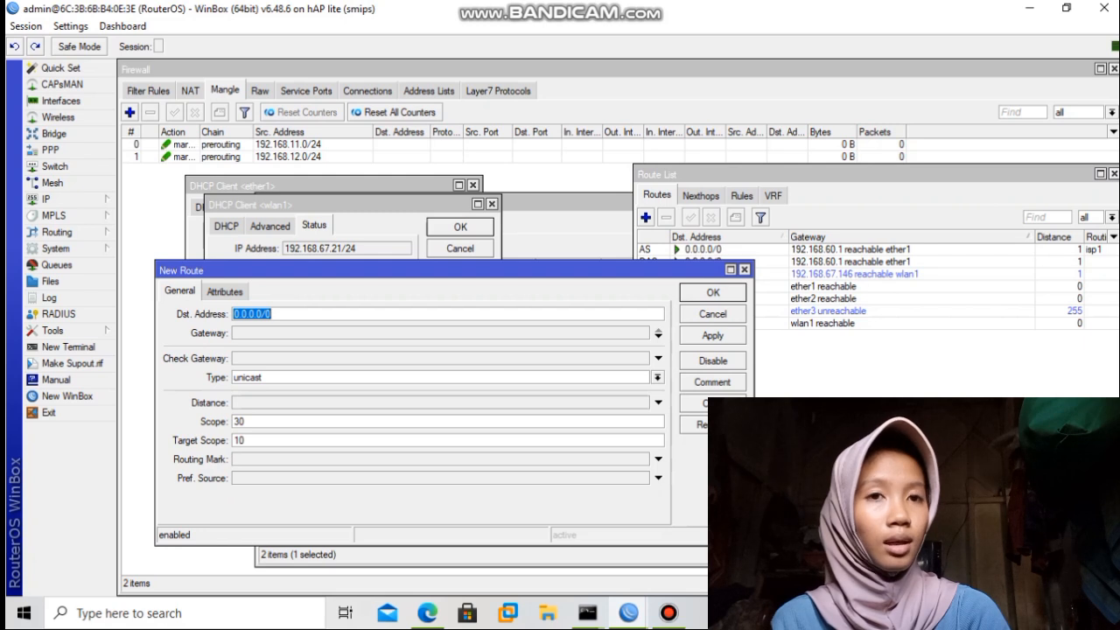
click(309, 333)
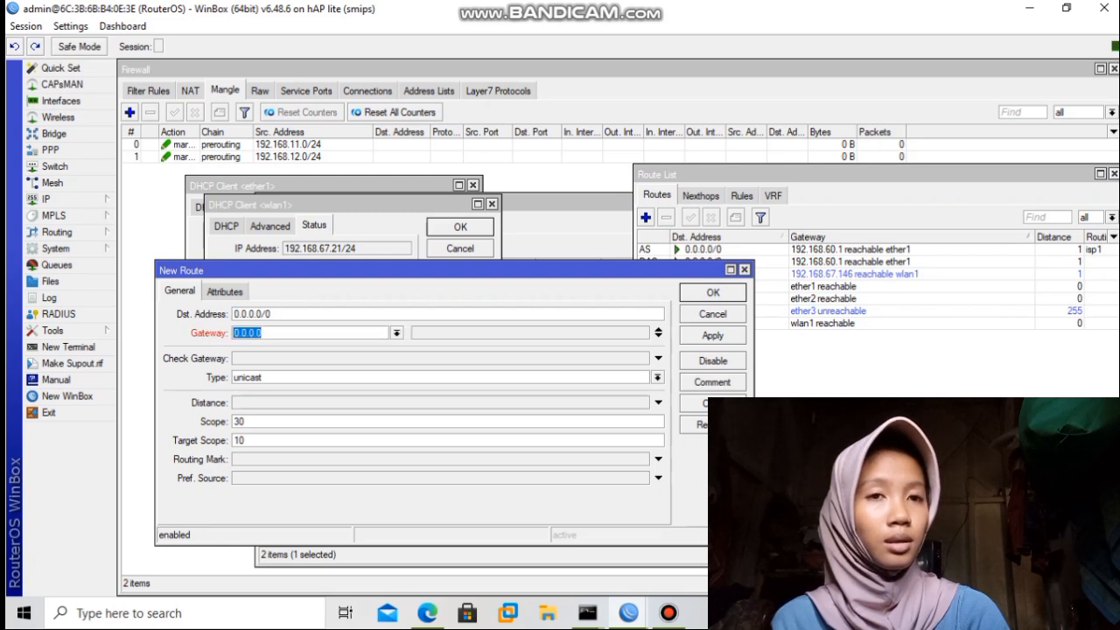
key(ctrl+v)
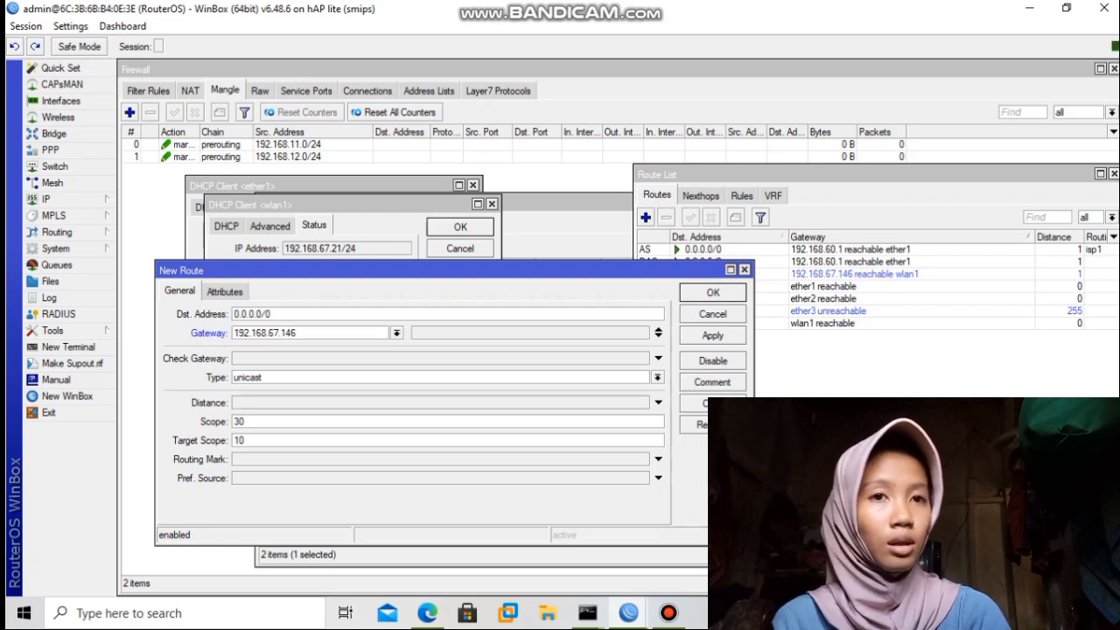
click(658, 458)
click(642, 458)
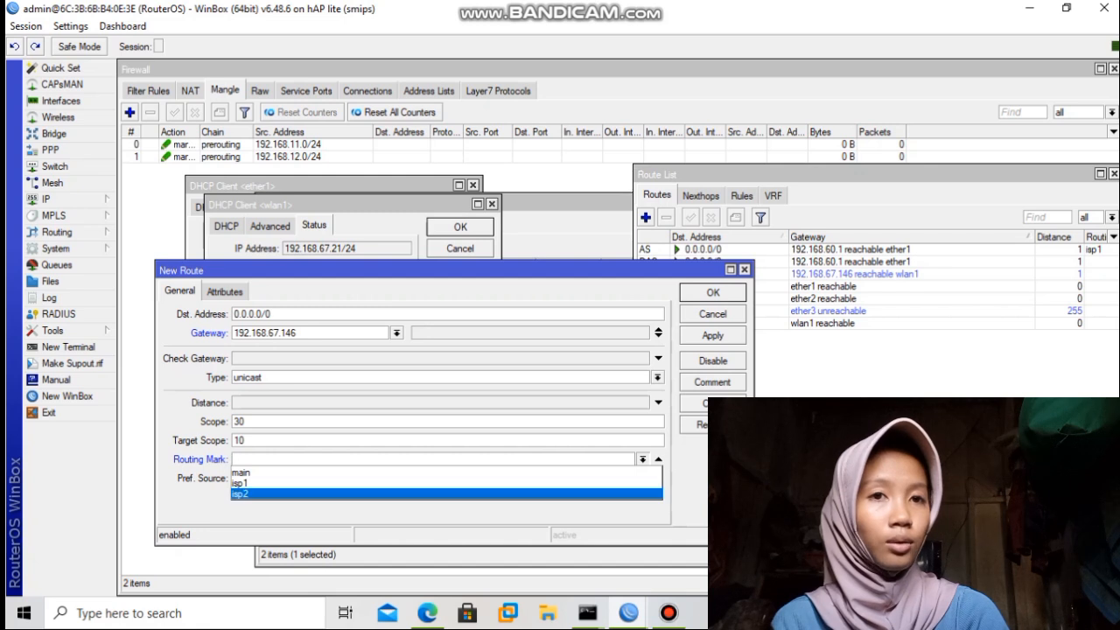
click(446, 493)
click(712, 335)
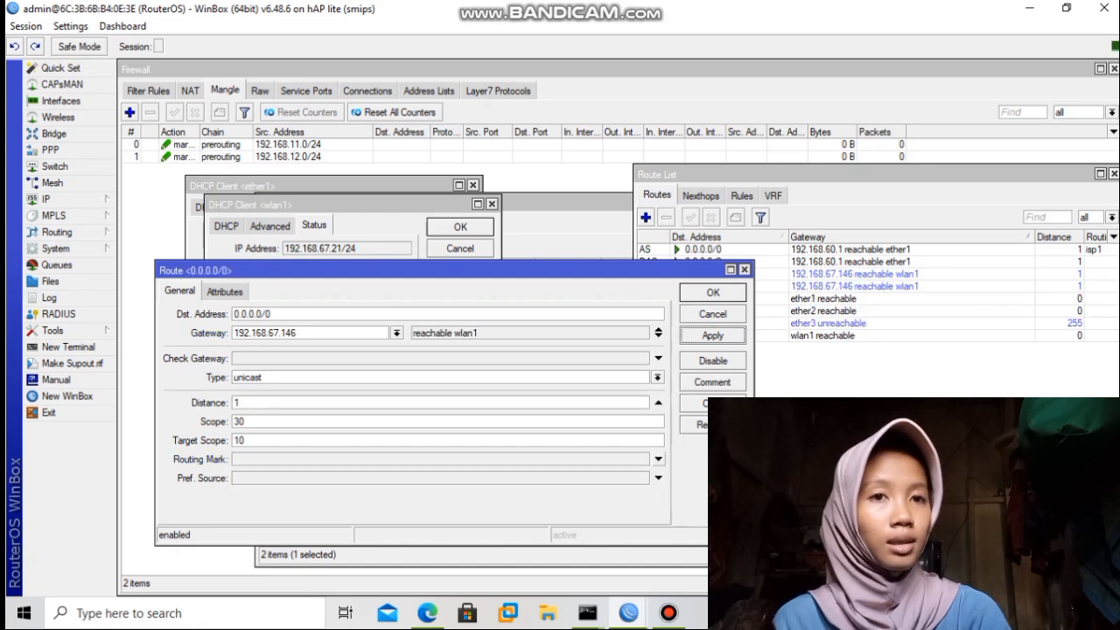
click(712, 292)
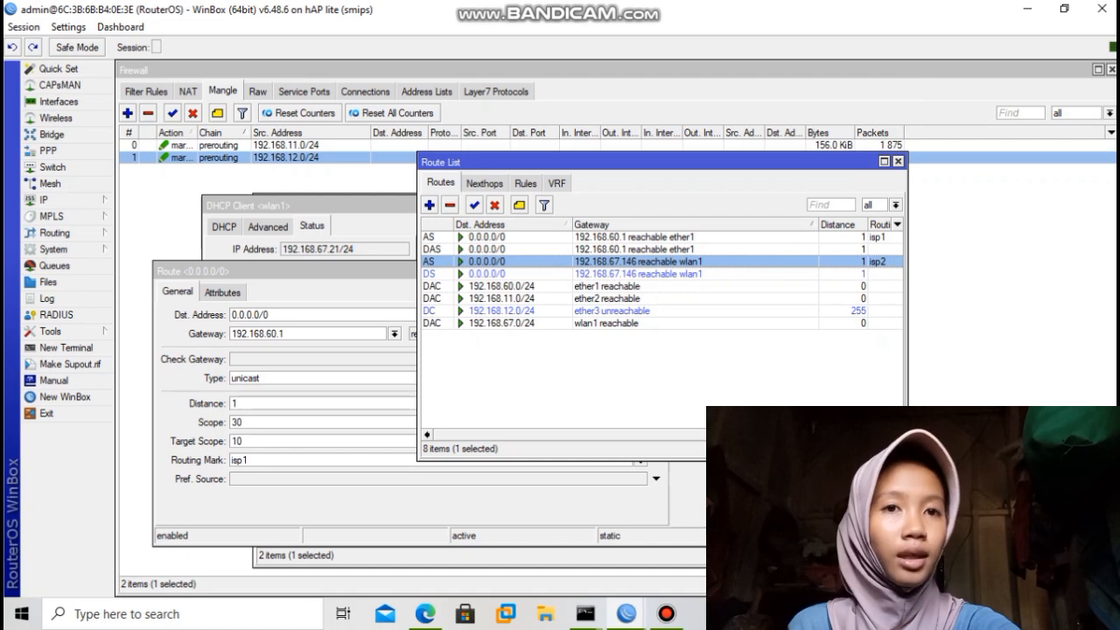
key(super+r)
Step: Launch cmd and run tracert 8.8.8.8 to check the traffic path
key(Return)
text(tracer)
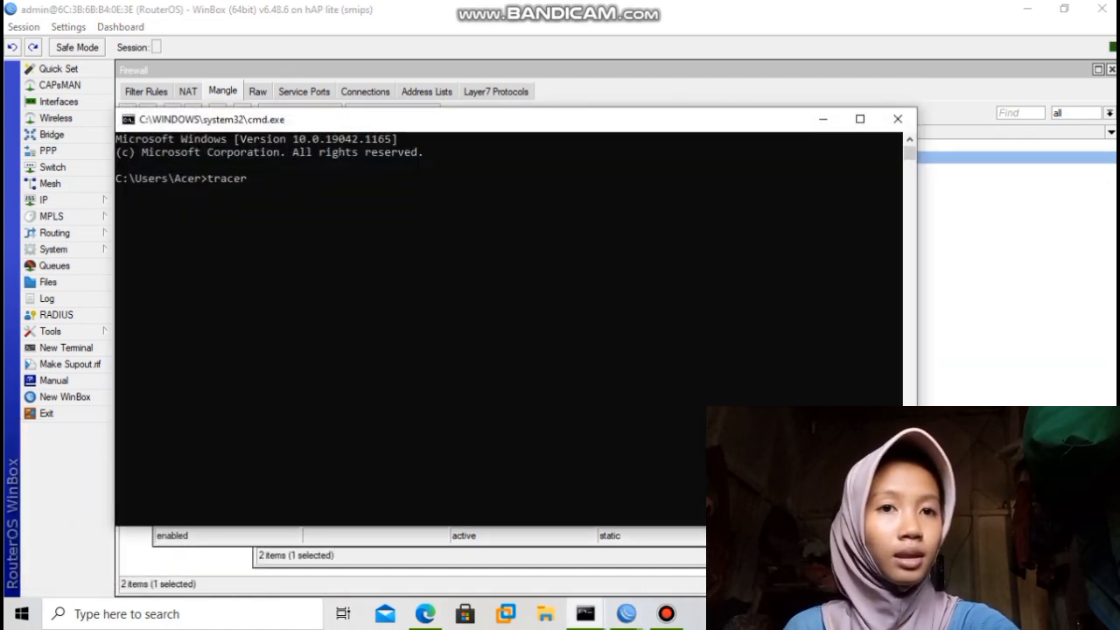
text(t 8.8.8.8)
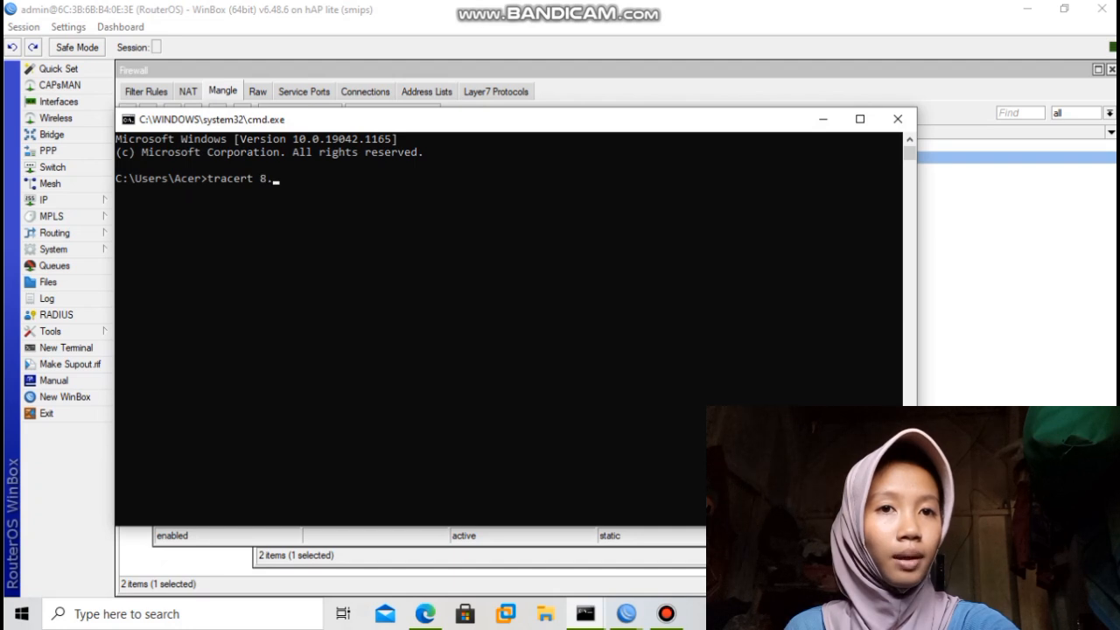
key(Return)
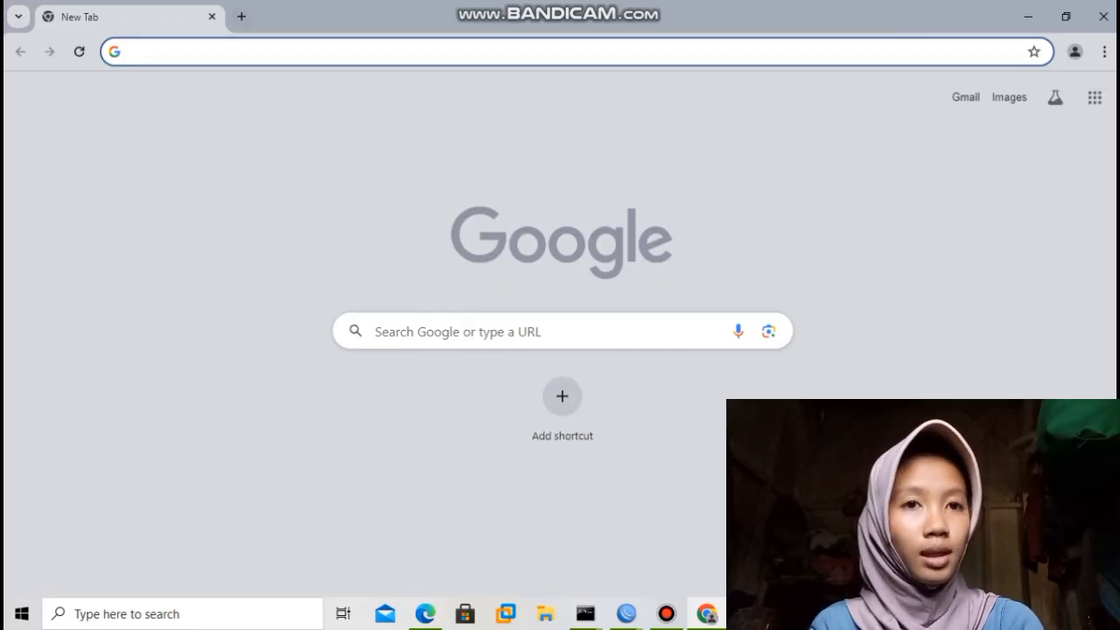
Step: Load smknmanonjaya.sch.id and mikrotik.com in two new Chrome tabs
key(ctrl+t)
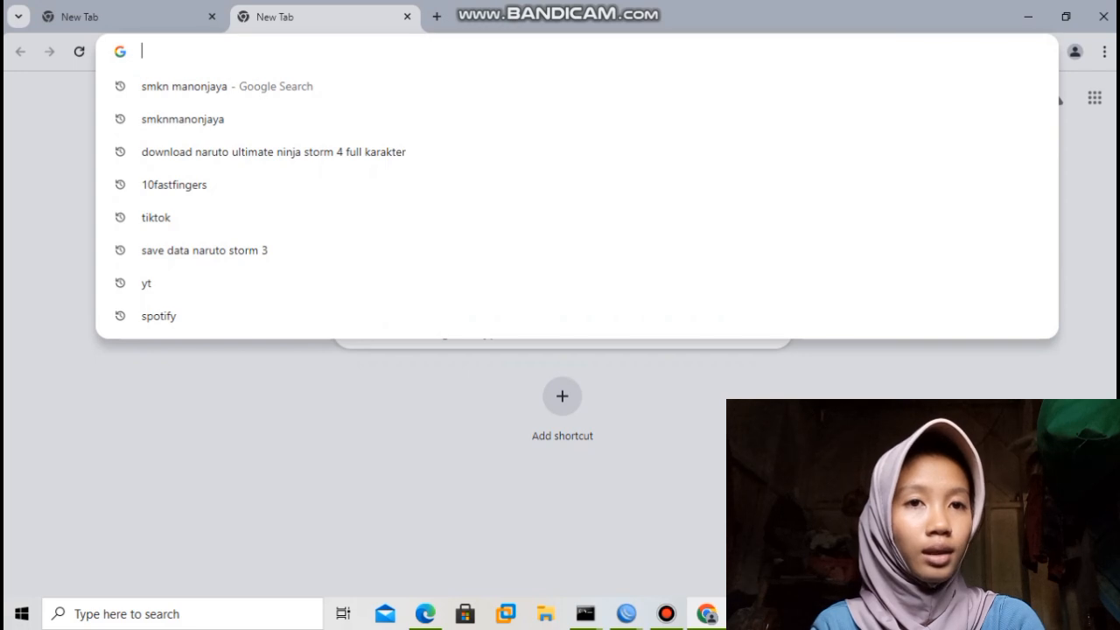
text(smk)
key(Return)
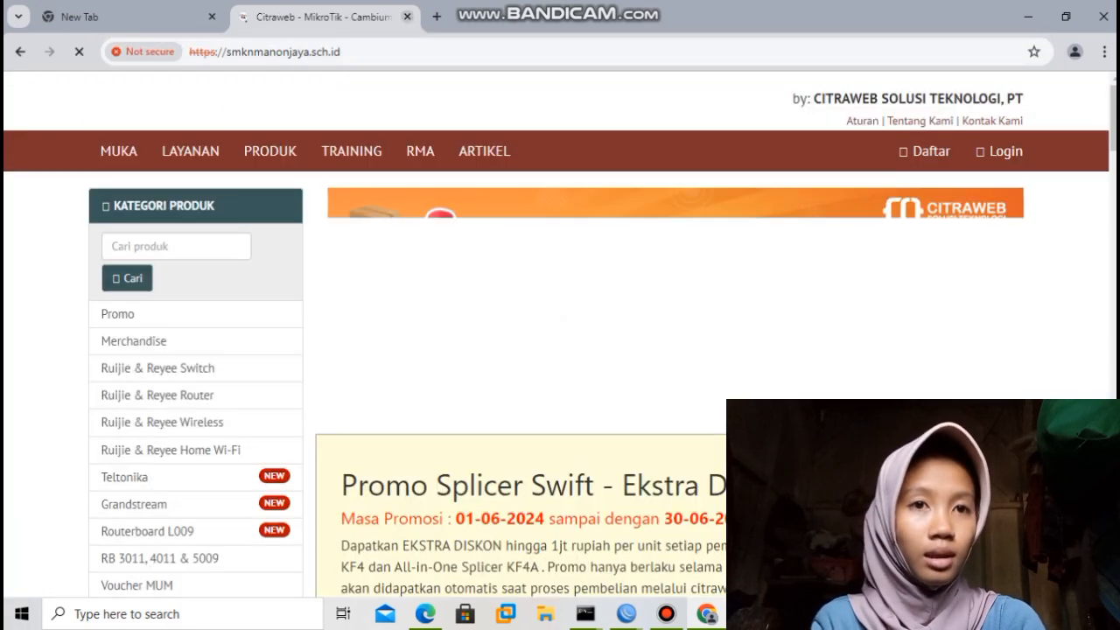
key(ctrl+t)
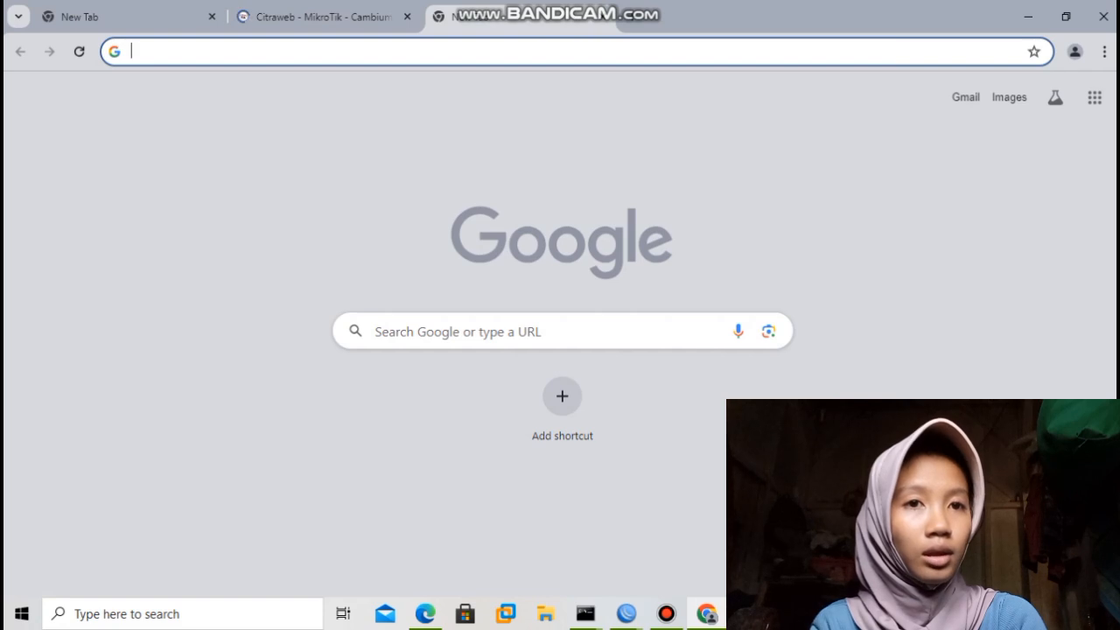
text(mik)
key(Return)
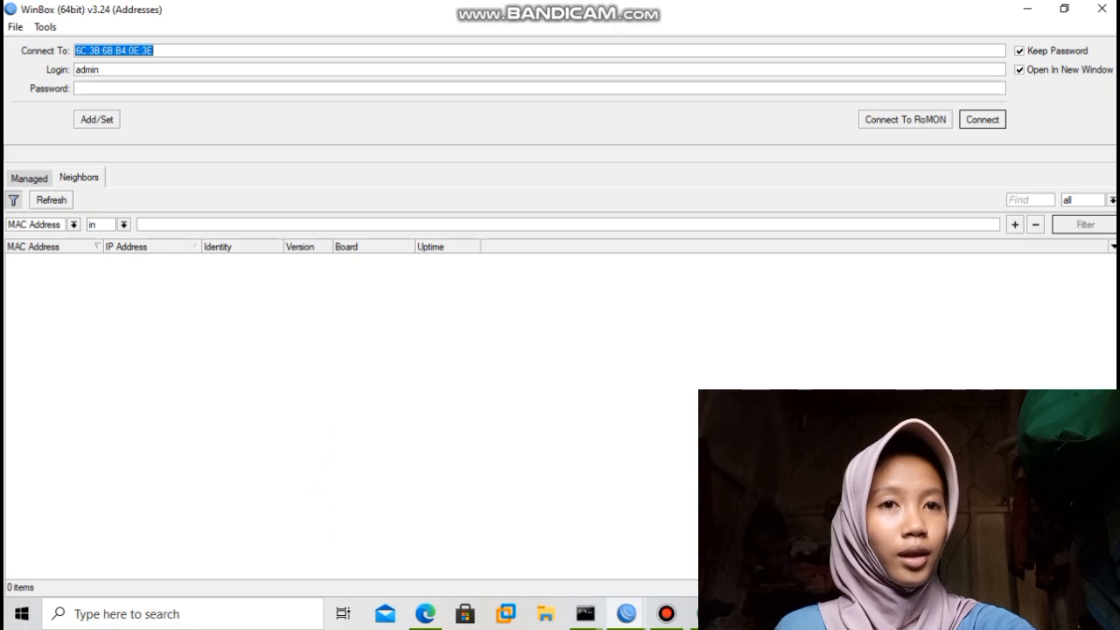
Step: Replace the MAC address with 192.168.12.1 in WinBox and connect
key(BackSpace)
text(192.16)
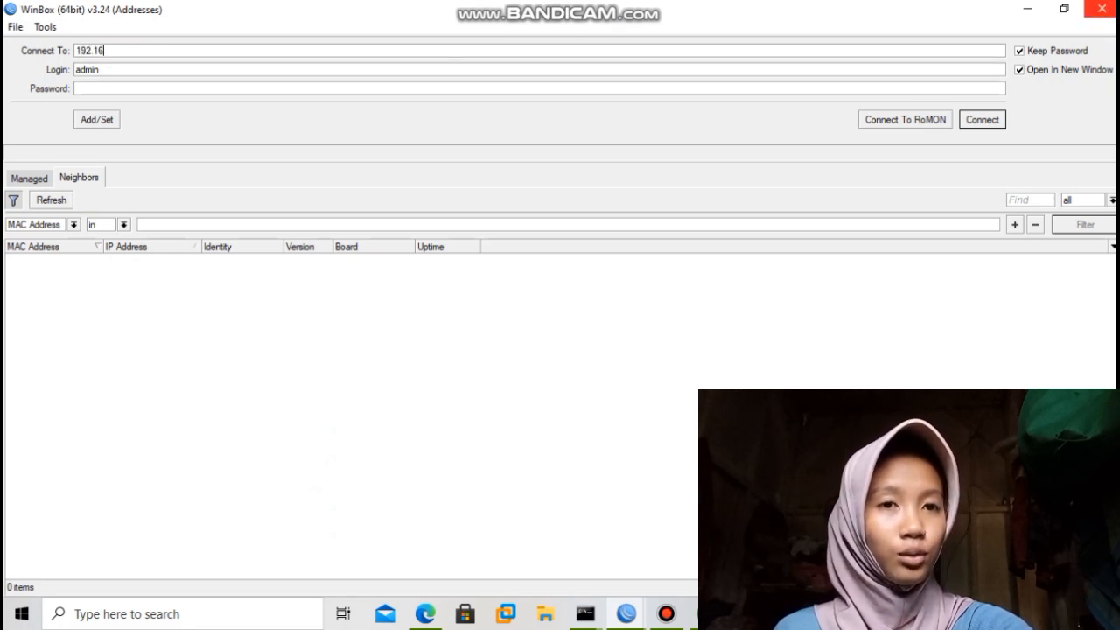
text(8.12.1)
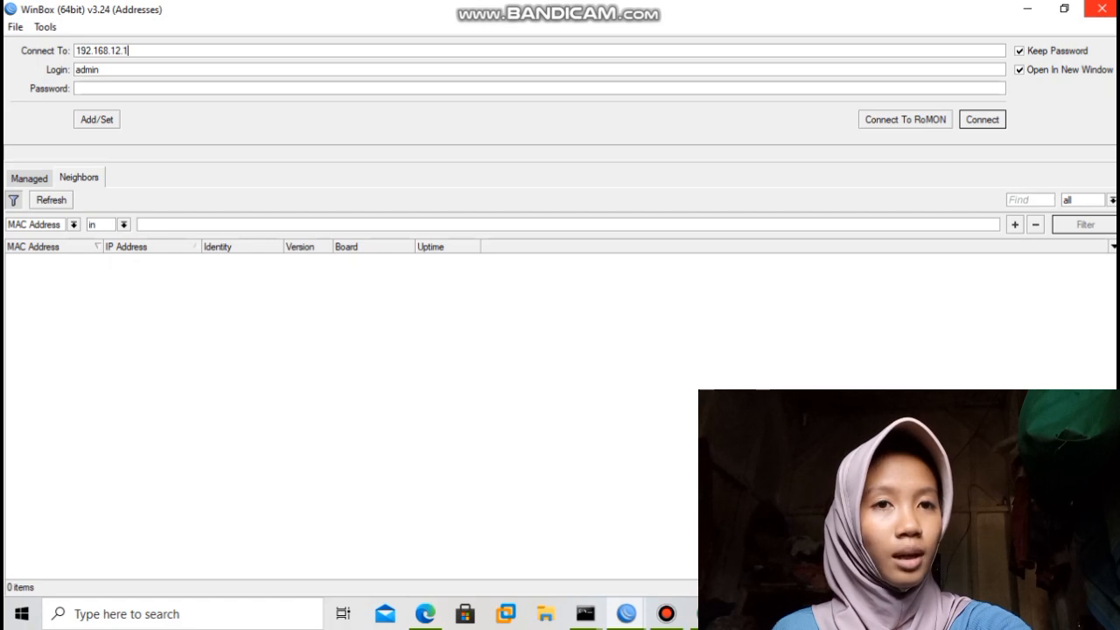
click(983, 120)
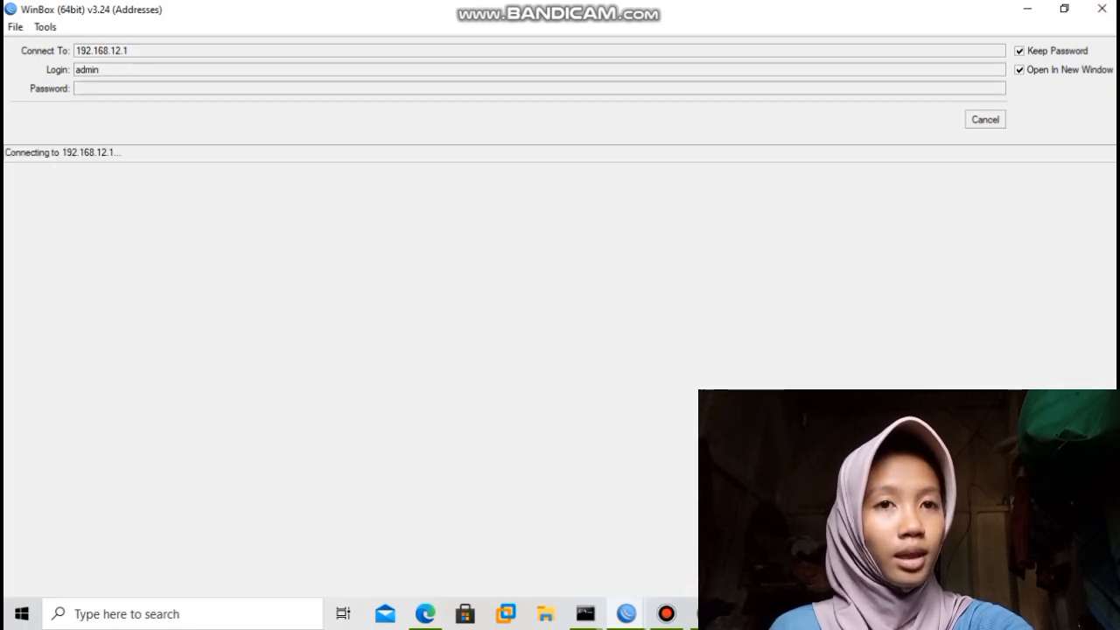
key(super+r)
Step: Open a new cmd window and start tracert 8.8.8.8
key(Return)
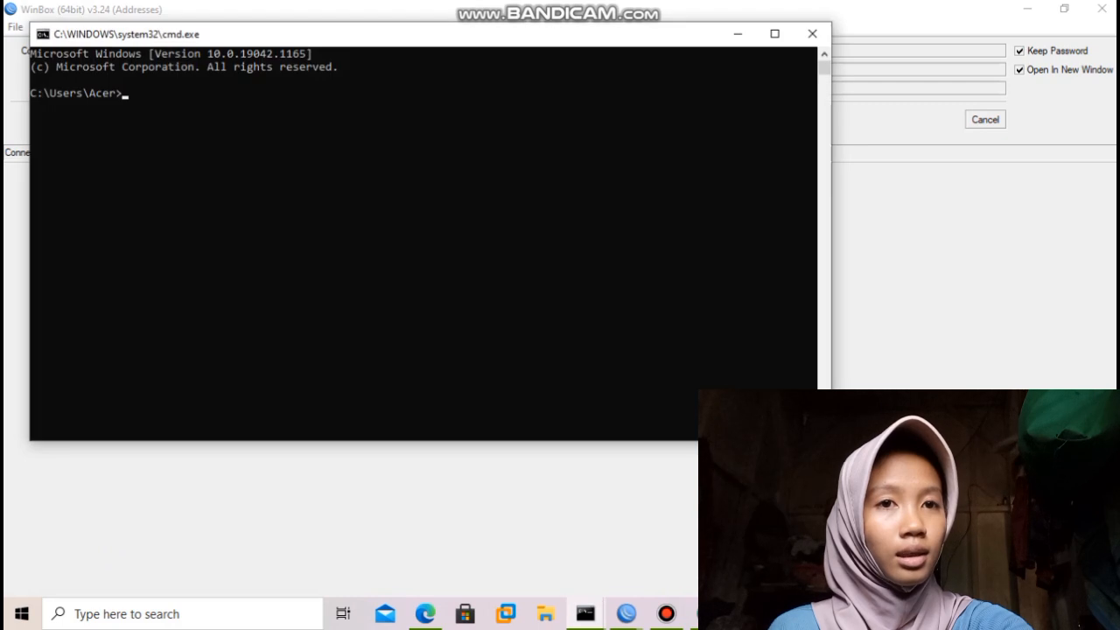
text(tracert)
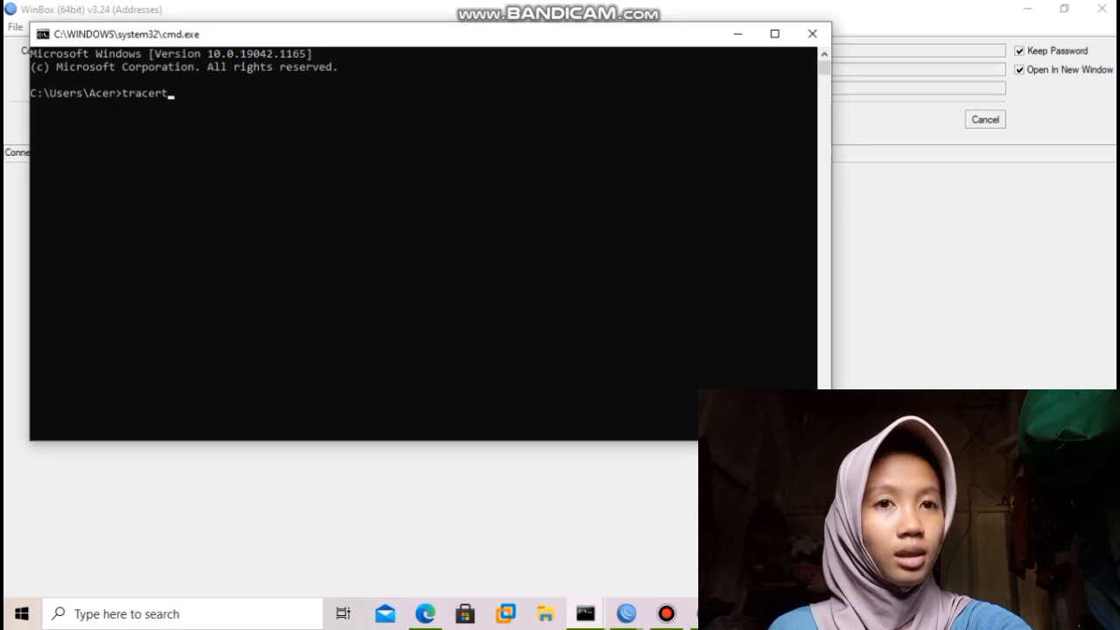
text( 8.8.8)
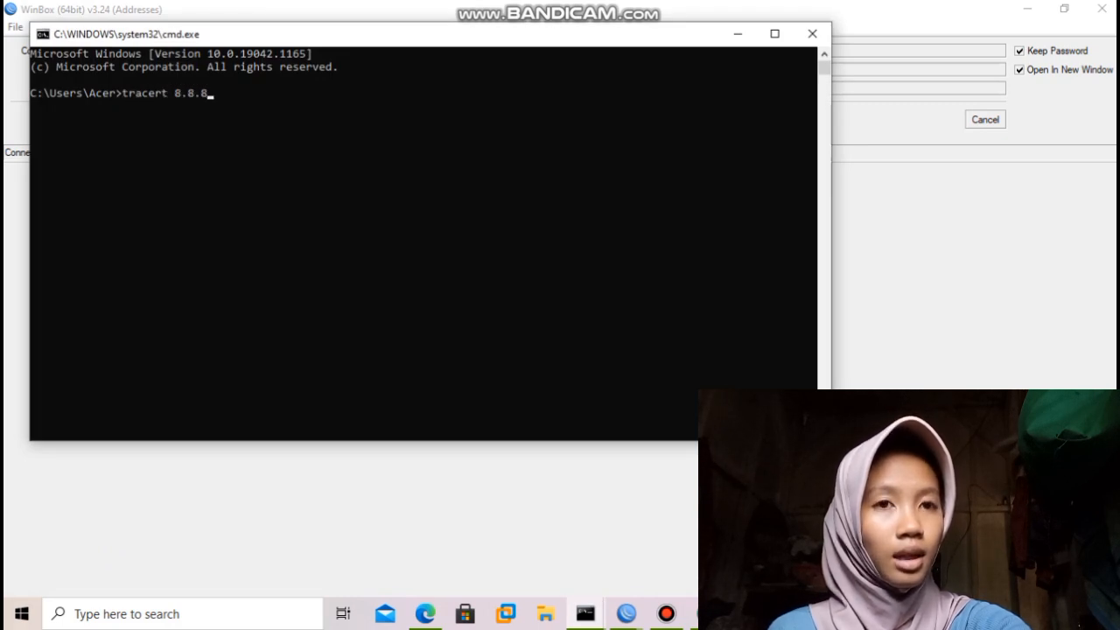
text(.8)
key(Return)
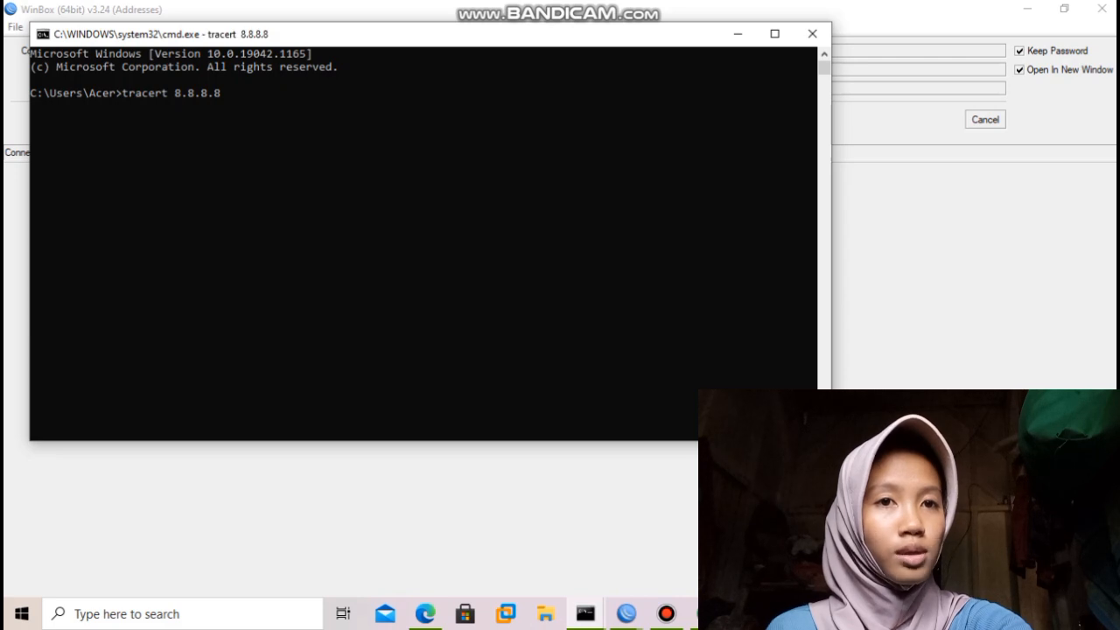